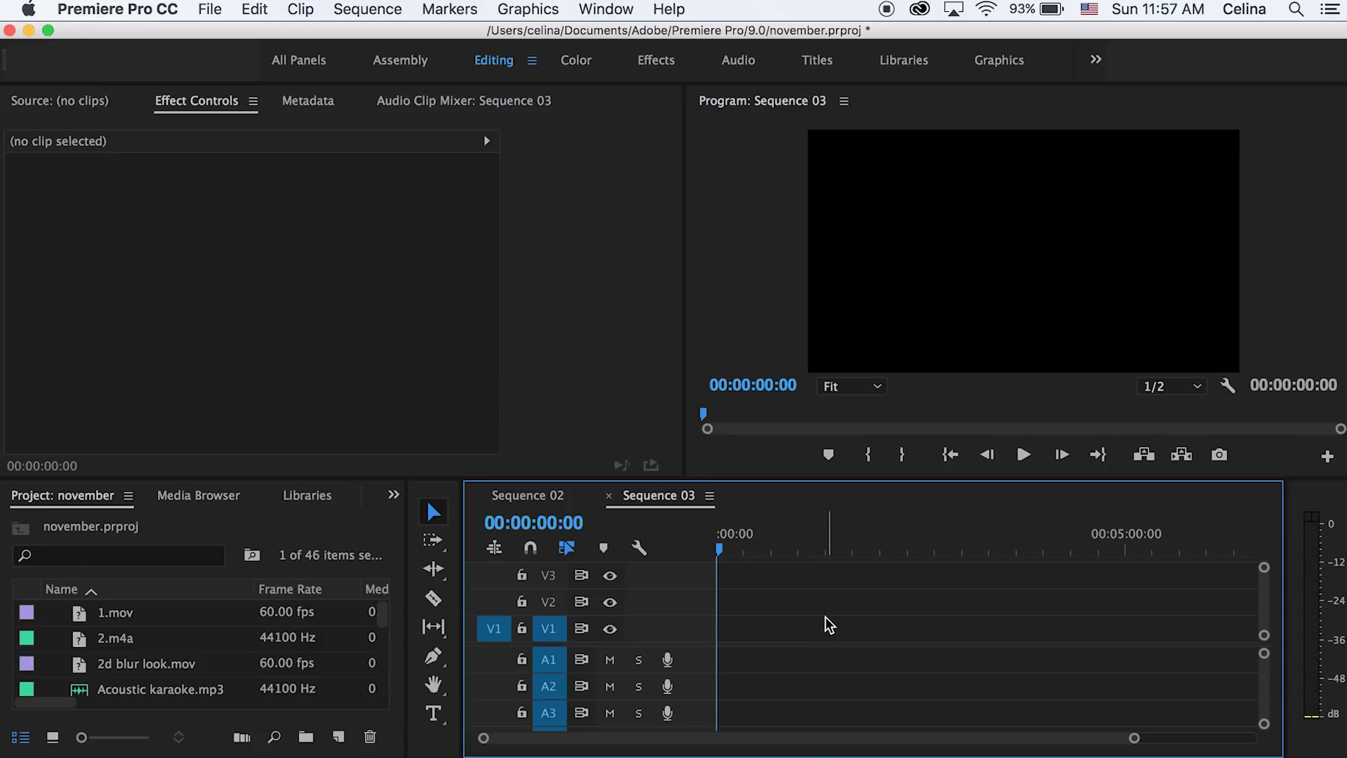
- Create a new 1920 × 1080 title at 30 fps and start a text line in the frame's left half
key("super+r")
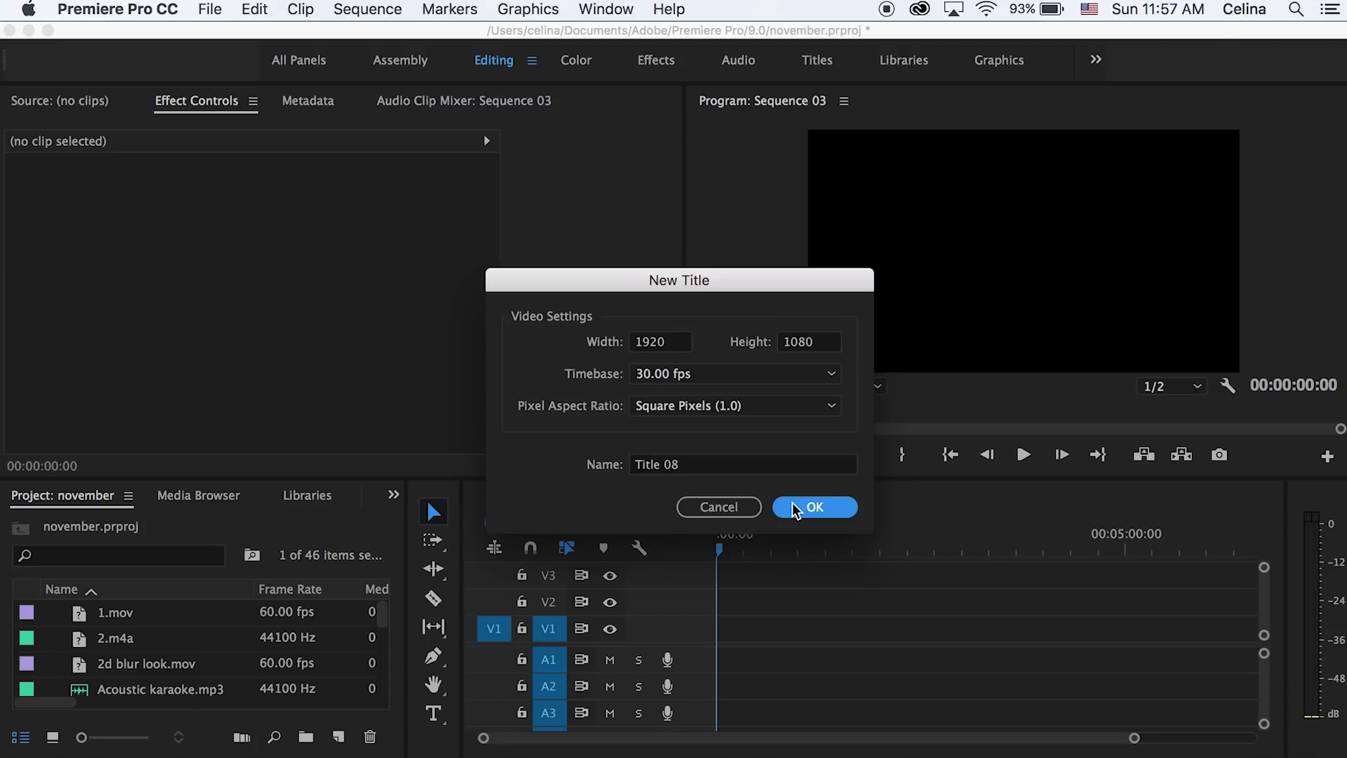
left_click(807, 506)
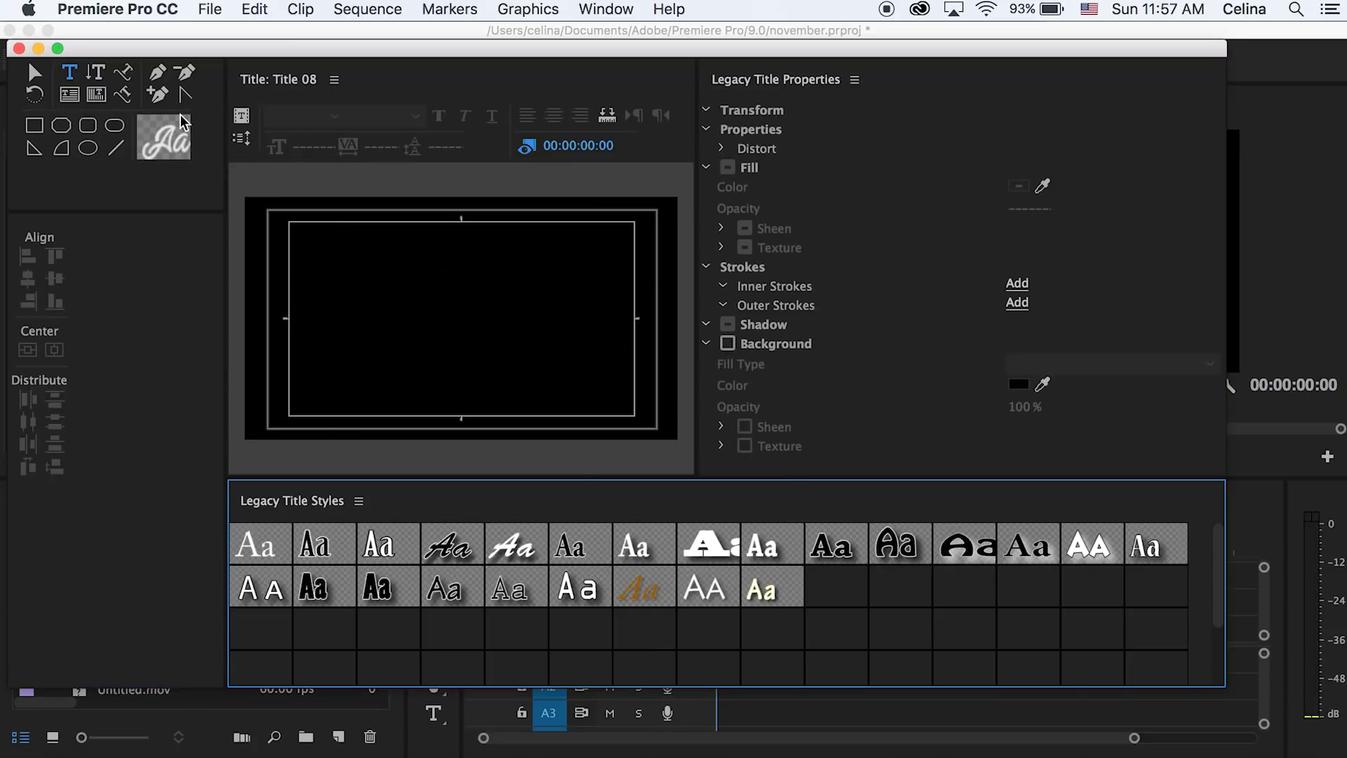
left_click(358, 321)
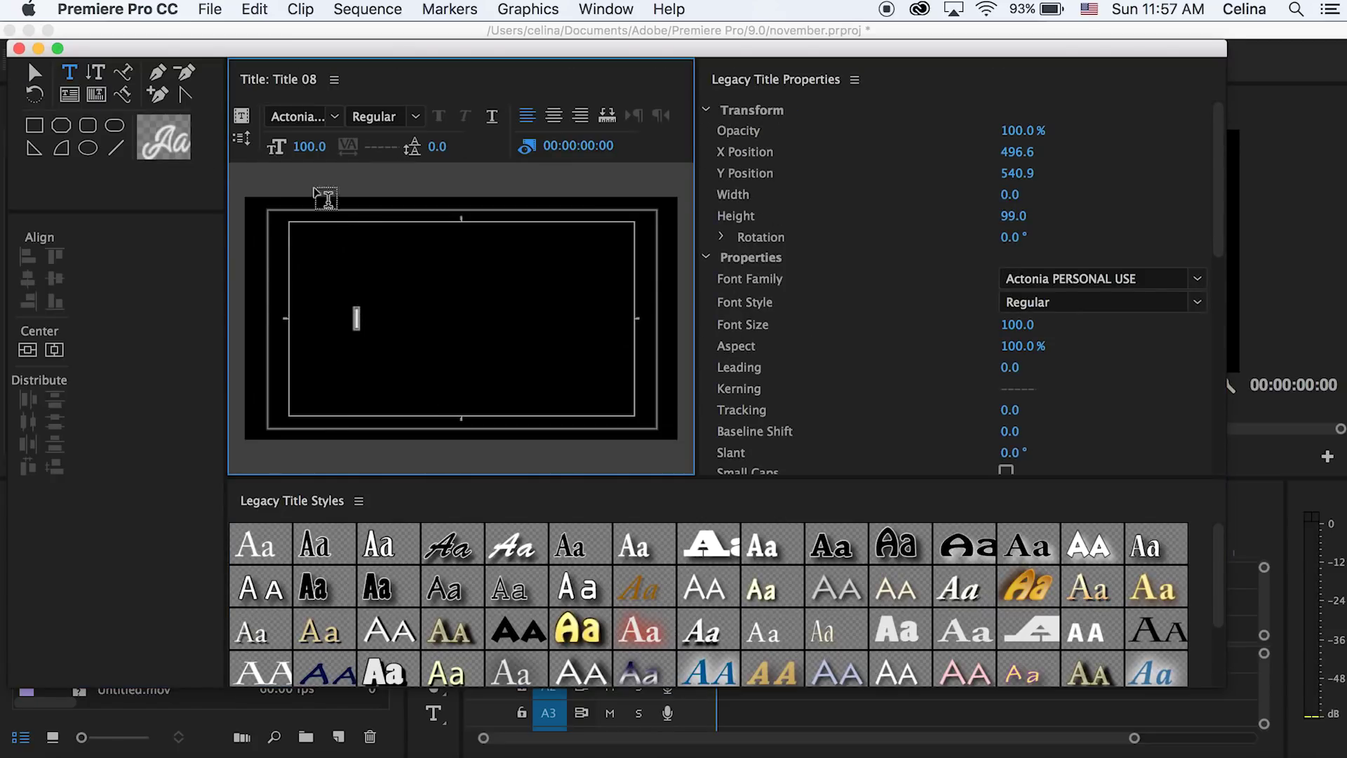
- Set the title text's font to Myriad Pro with the Bold style
left_click(298, 116)
type("M")
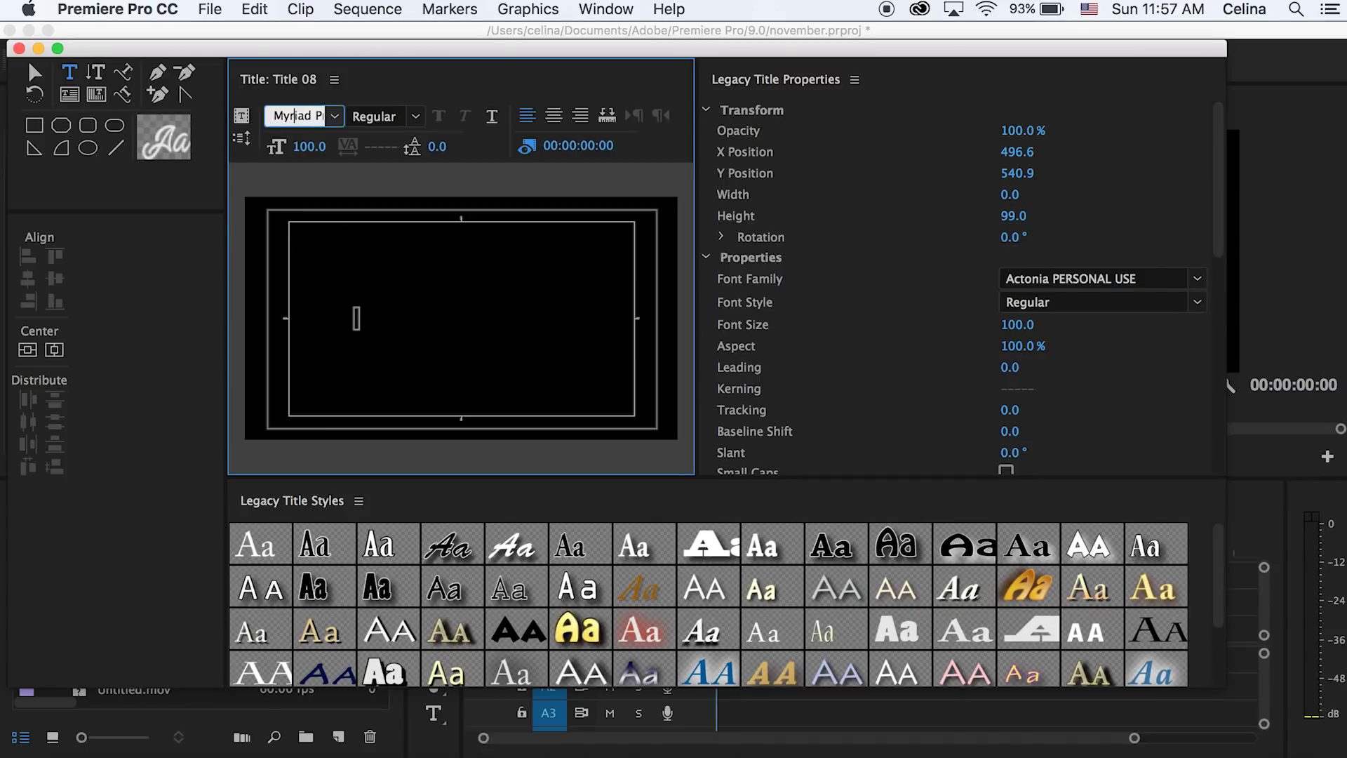
type("yri")
key("Return")
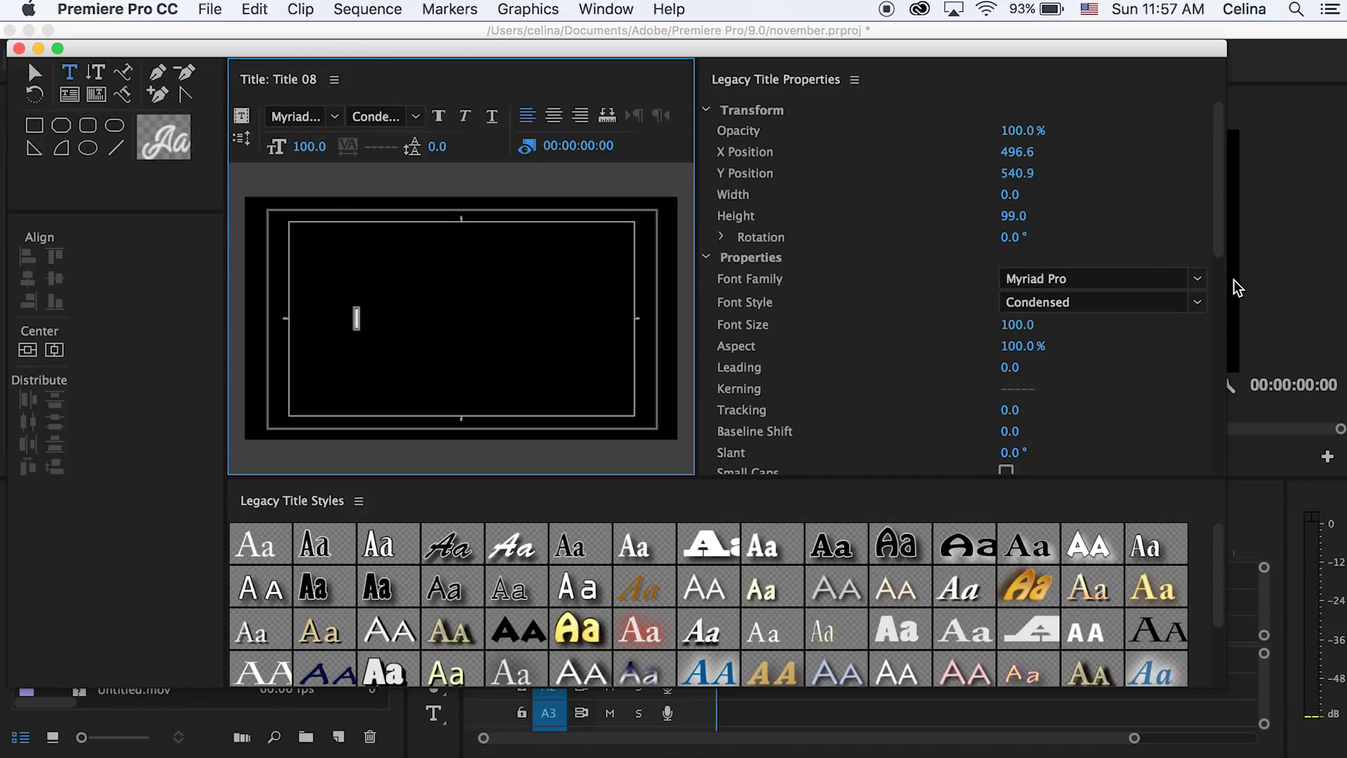
left_click(1198, 302)
left_click(1067, 329)
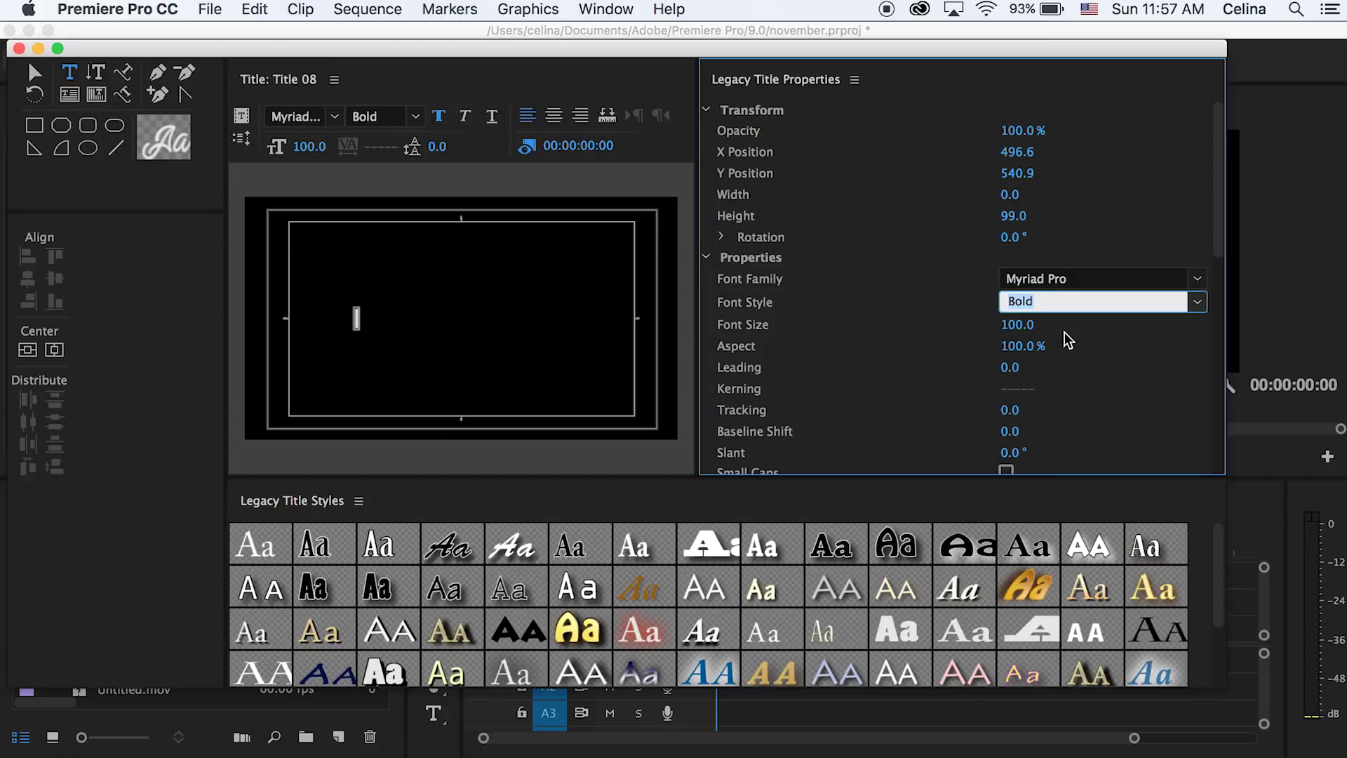
- Enter BEAUTIFULDESTINATIONS as the title text, without a space between the words
left_click(353, 318)
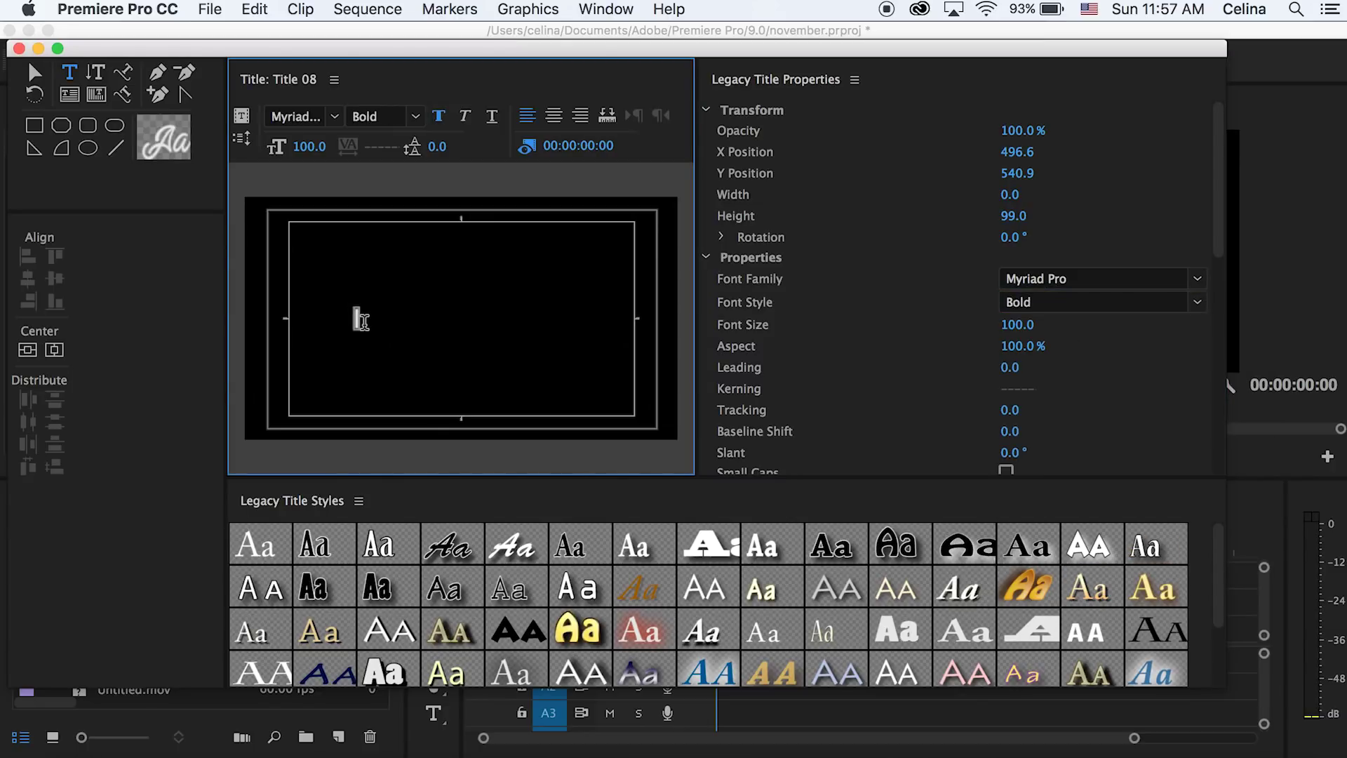
type("BEA")
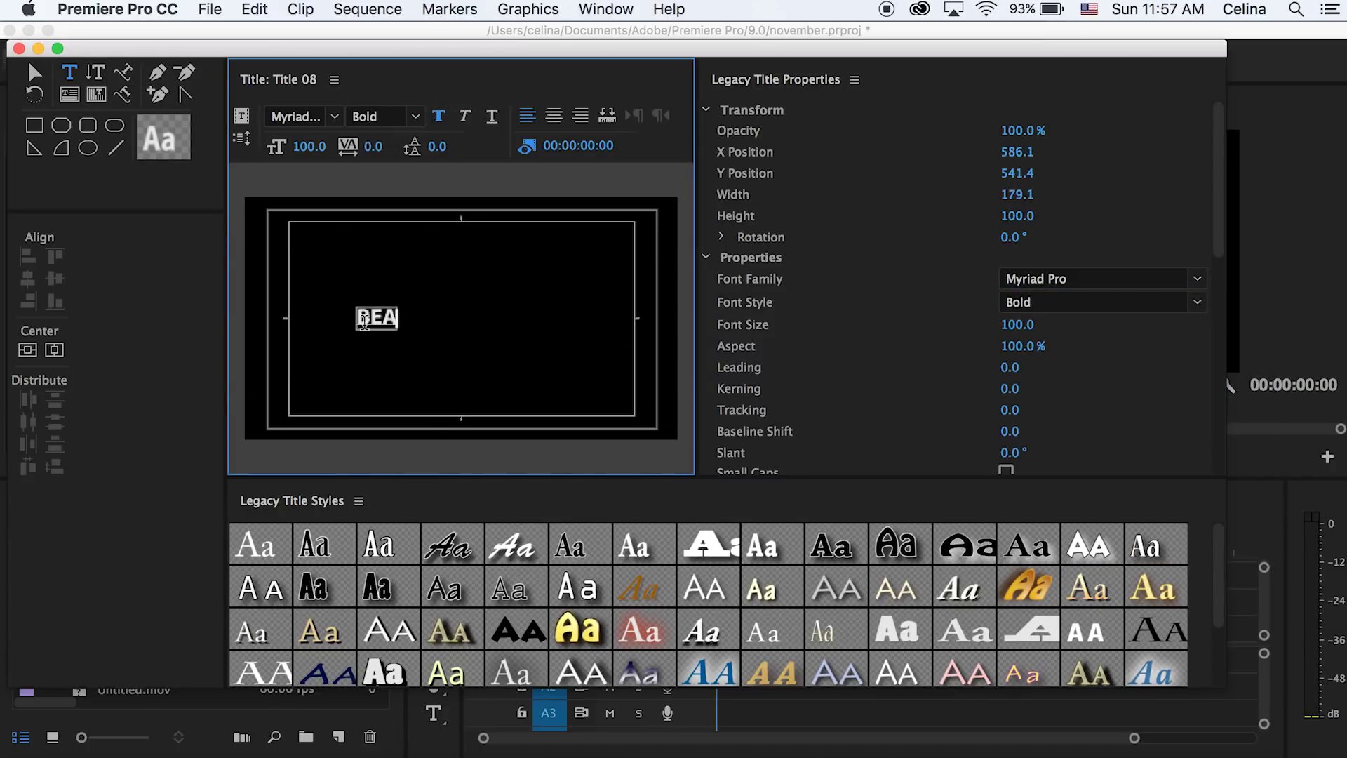
type("UTIFULDESTINATIONS")
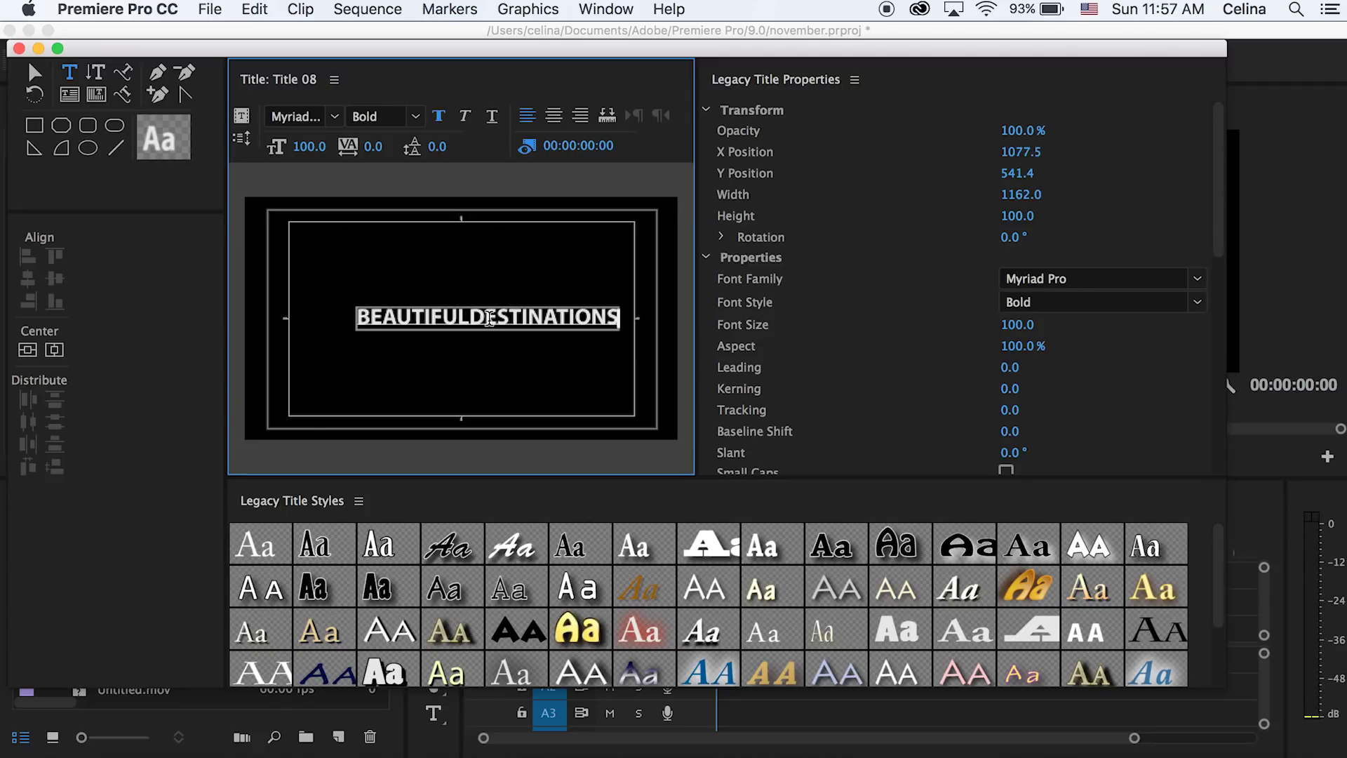
- Change the DESTINATIONS part of the text to the Regular font style, leaving BEAUTIFUL bold
left_click(628, 315, "shift")
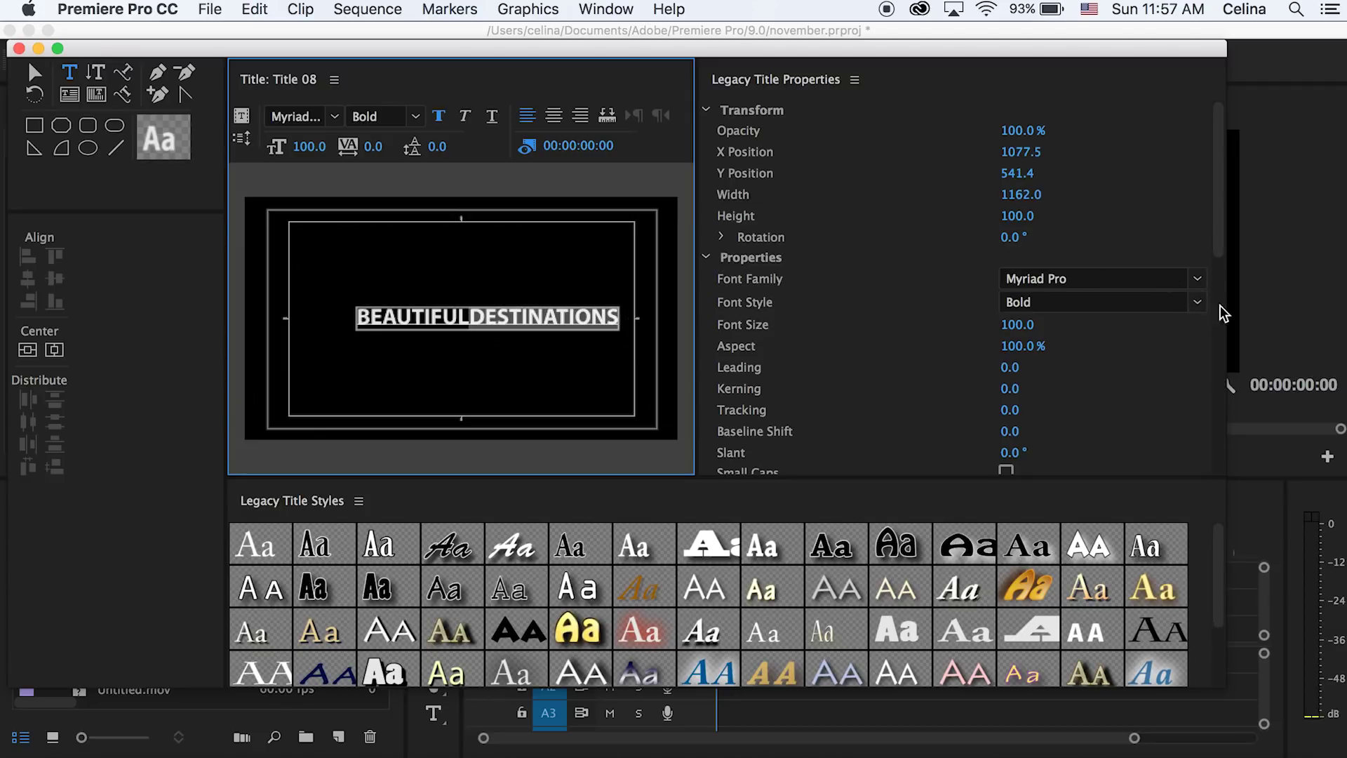
left_click(1200, 303)
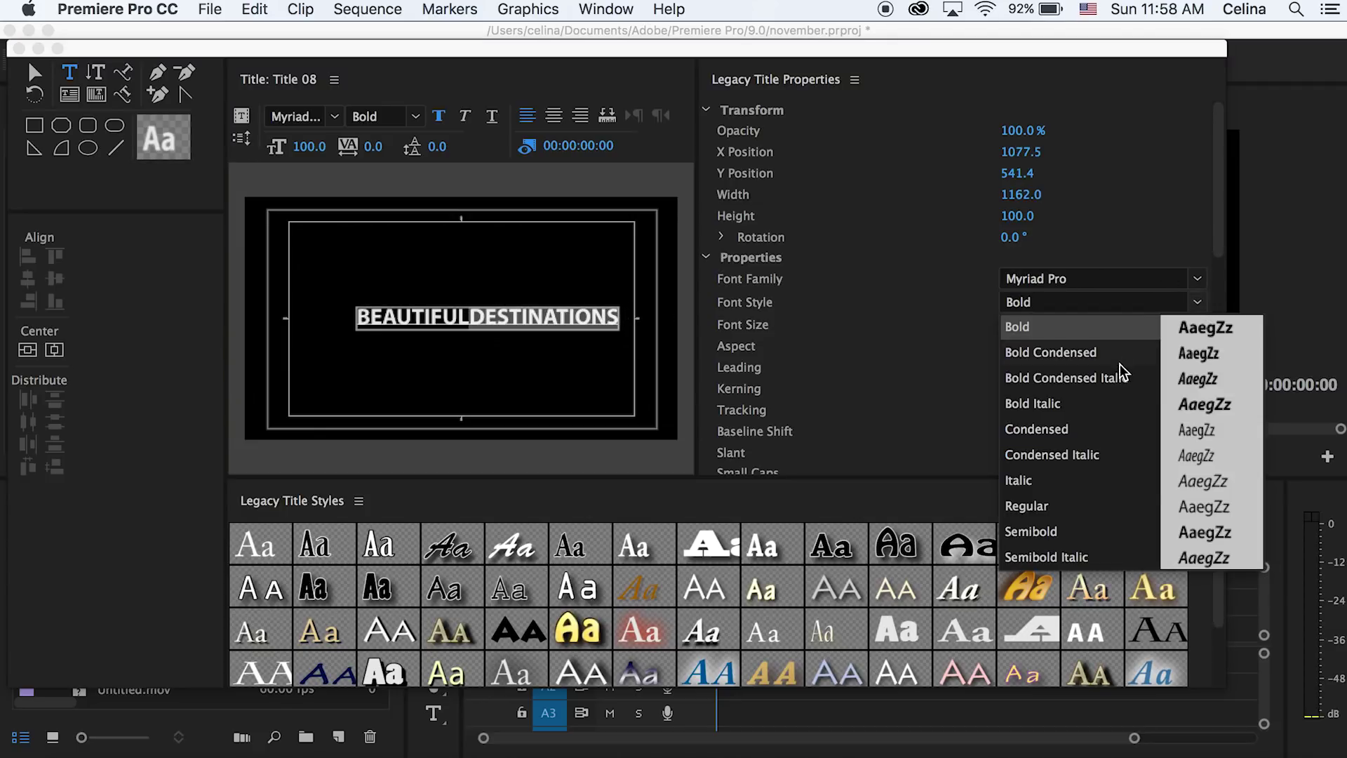
left_click(1074, 502)
left_click(582, 316)
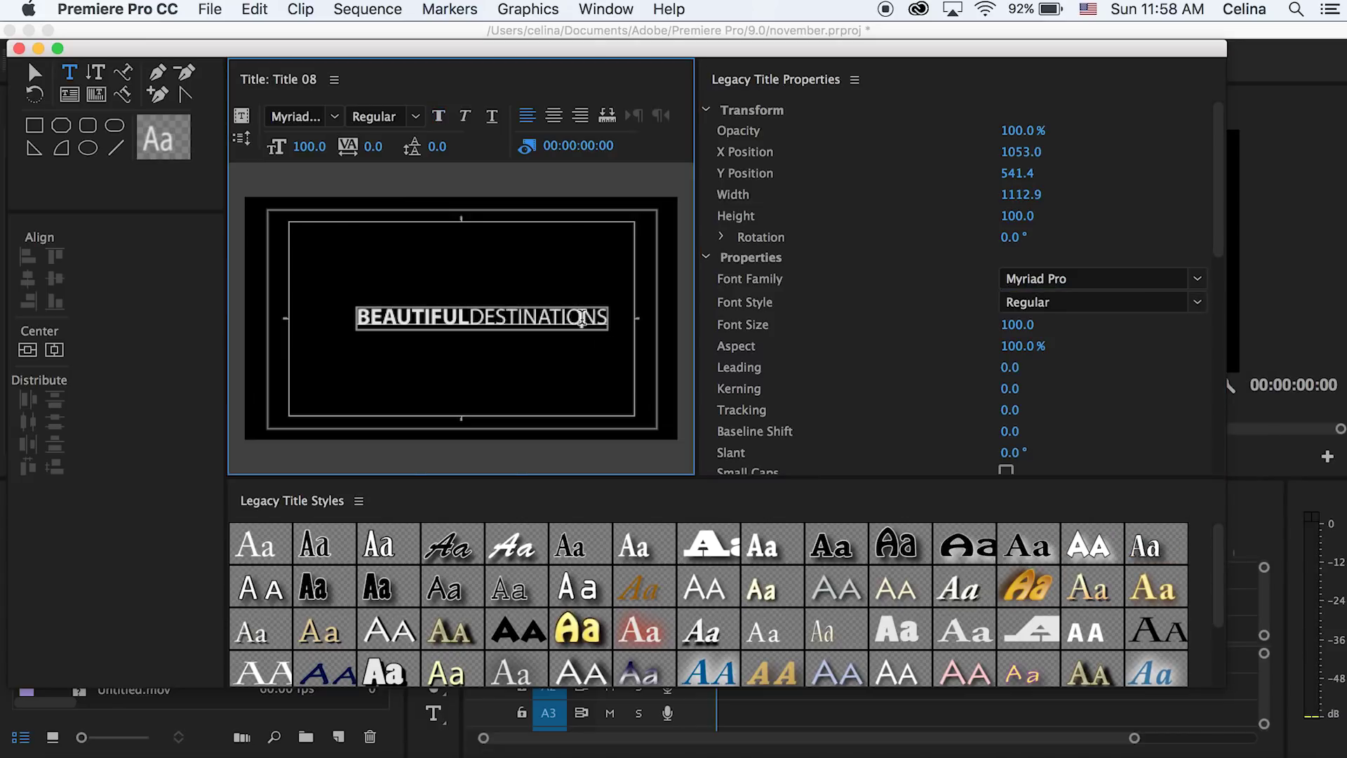
- Center the BEAUTIFULDESTINATIONS text horizontally and vertically in the title frame
left_click(38, 77)
left_click(482, 326)
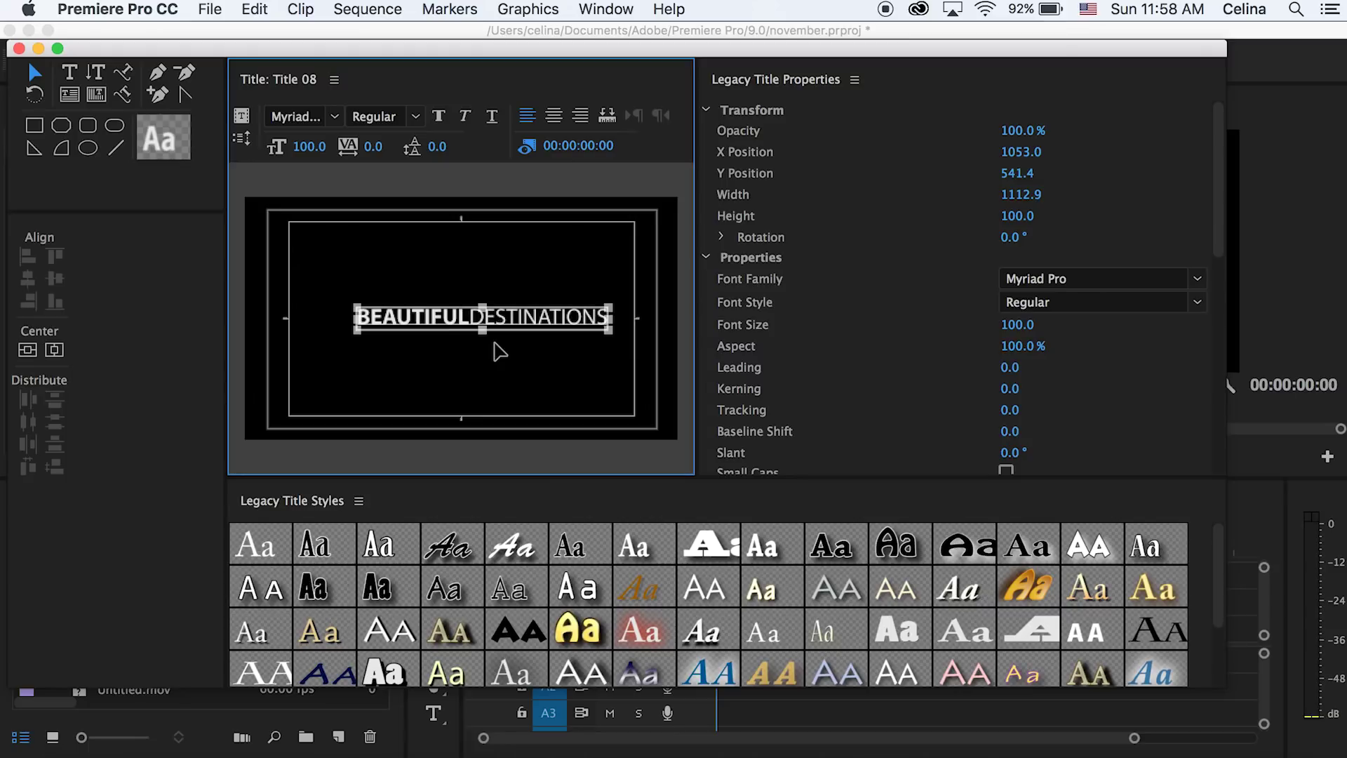
left_click(485, 347)
left_click_drag(487, 318, 469, 325)
left_click(58, 353)
left_click(56, 355)
left_click(28, 354)
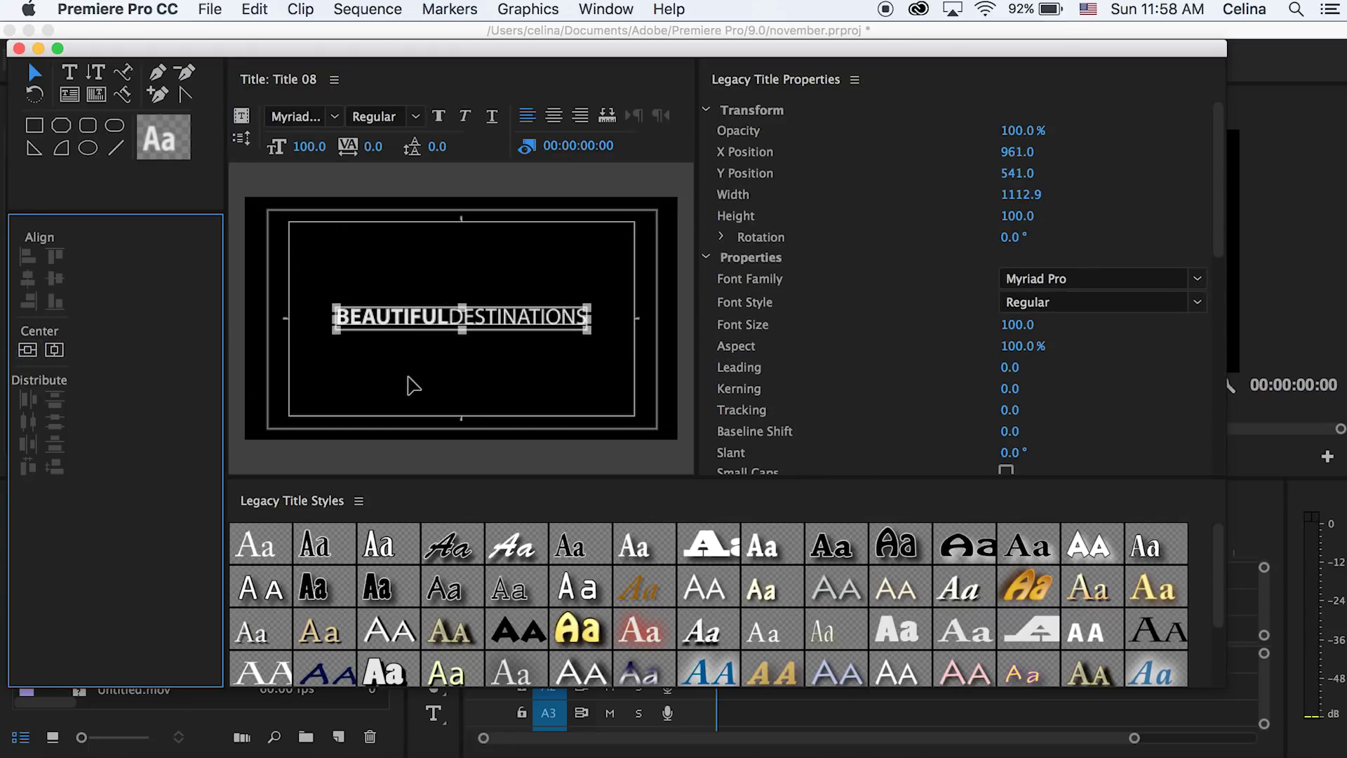
left_click(419, 385)
left_click(440, 329)
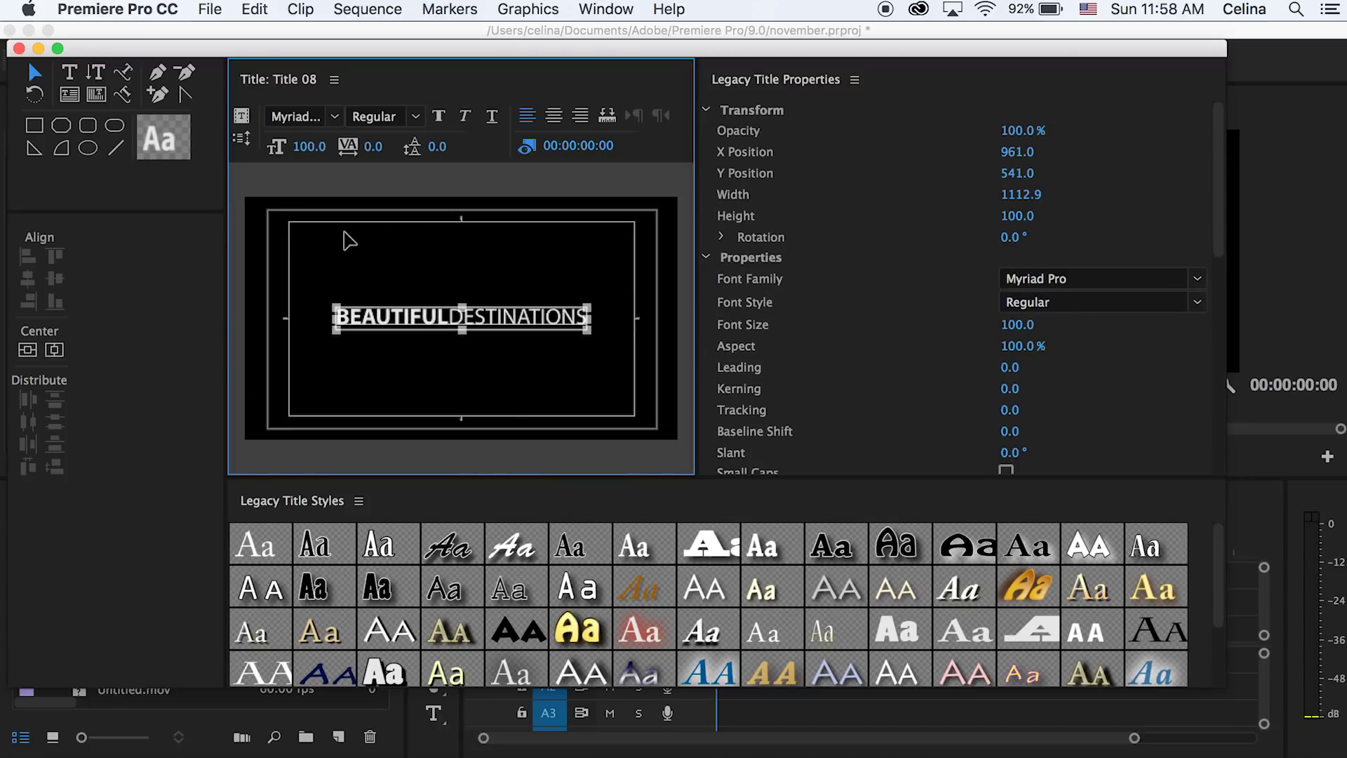
- Close the title, place it at the start of track V1 in Sequence 03 and extend it to about 5 seconds
left_click(19, 48)
left_click_drag(101, 681, 709, 640)
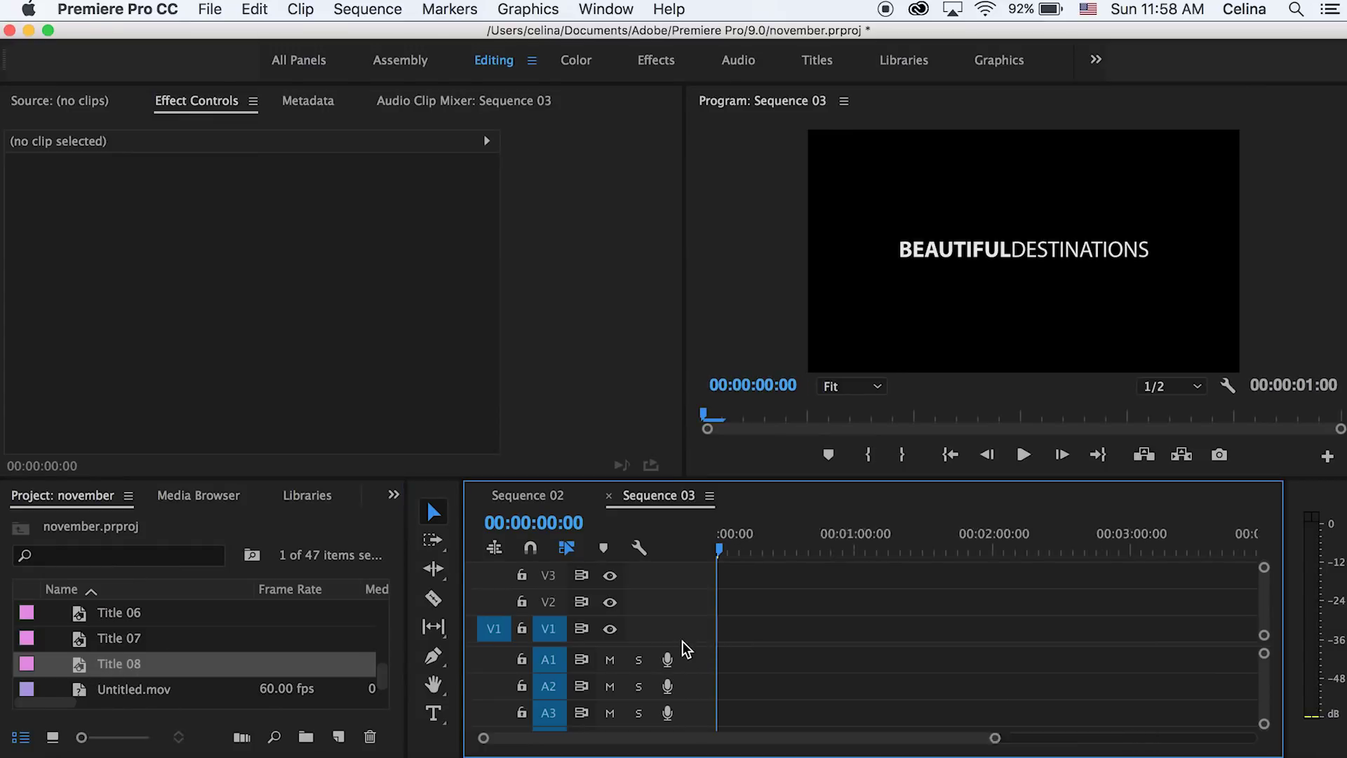
key("equal")
key("equal")
key("equal")
key("equal")
left_click_drag(744, 634, 889, 636)
key("space")
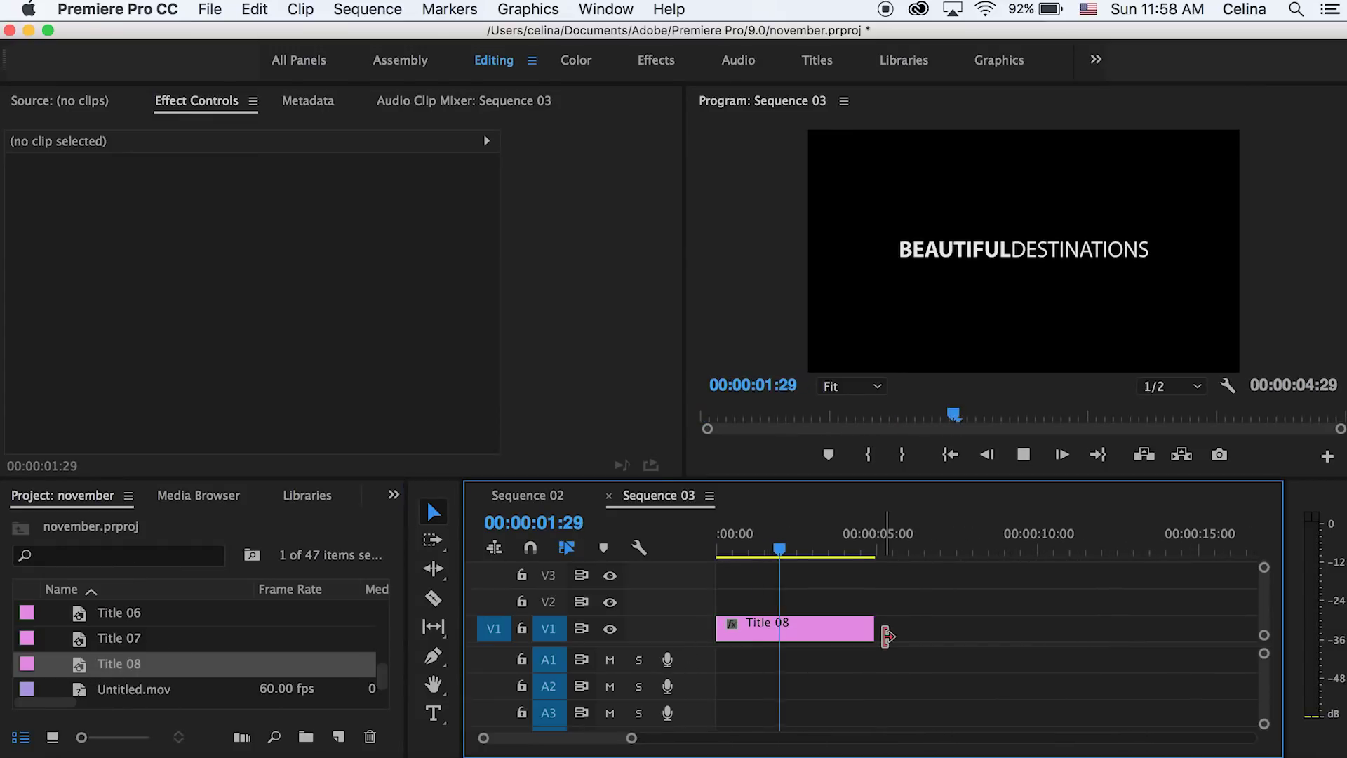
left_click_drag(805, 552, 667, 559)
key("minus")
left_click(756, 627)
left_click(783, 604)
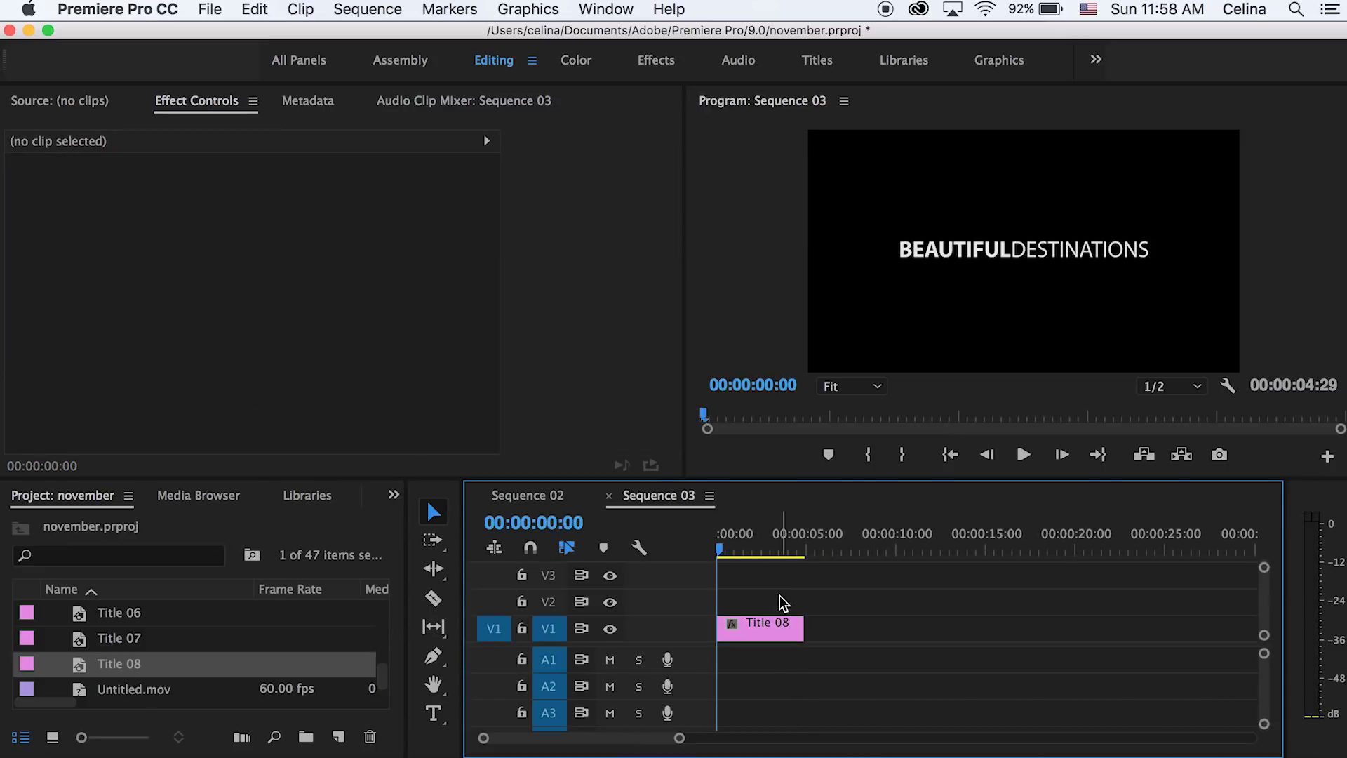
- Create a second title at the sequence start and enter a slash below the BEAUTIFULDESTINATIONS text
key("super+t")
left_click(803, 505)
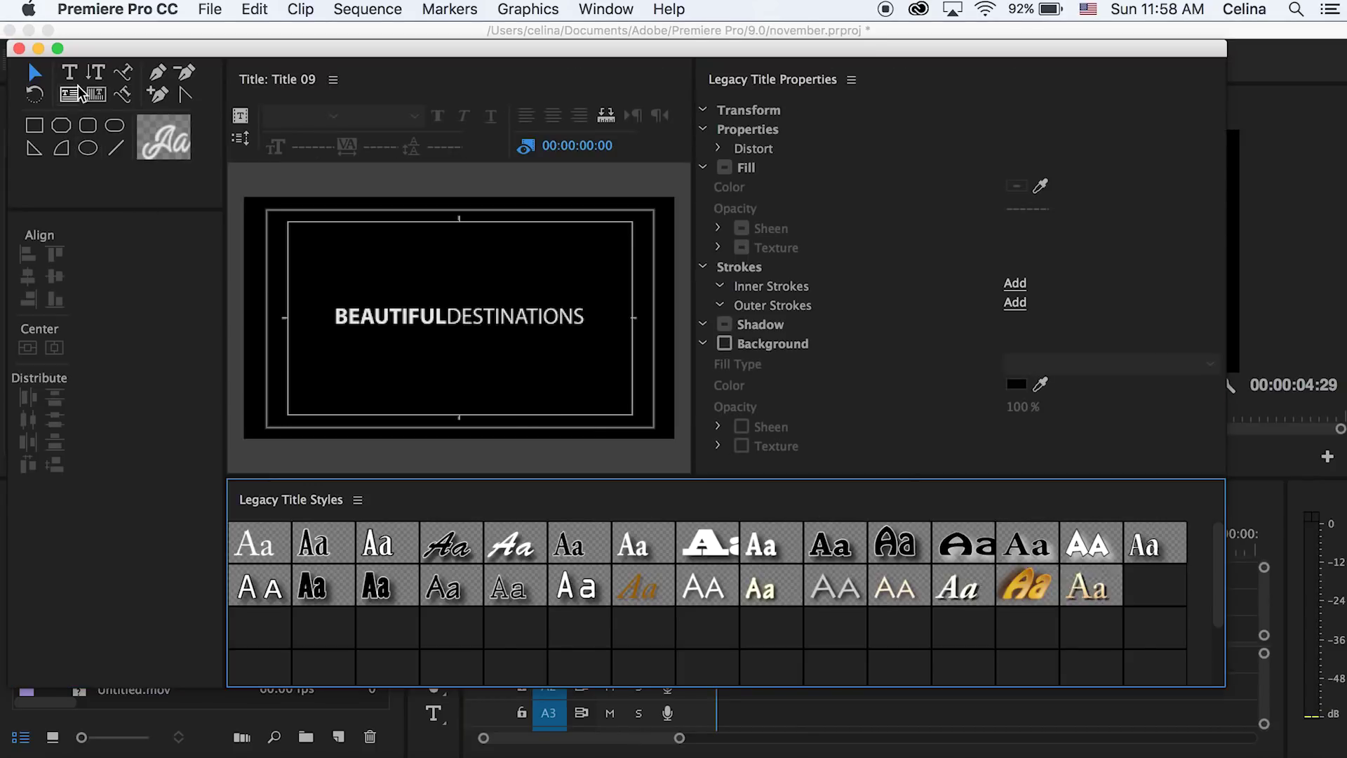
left_click(69, 71)
left_click(370, 359)
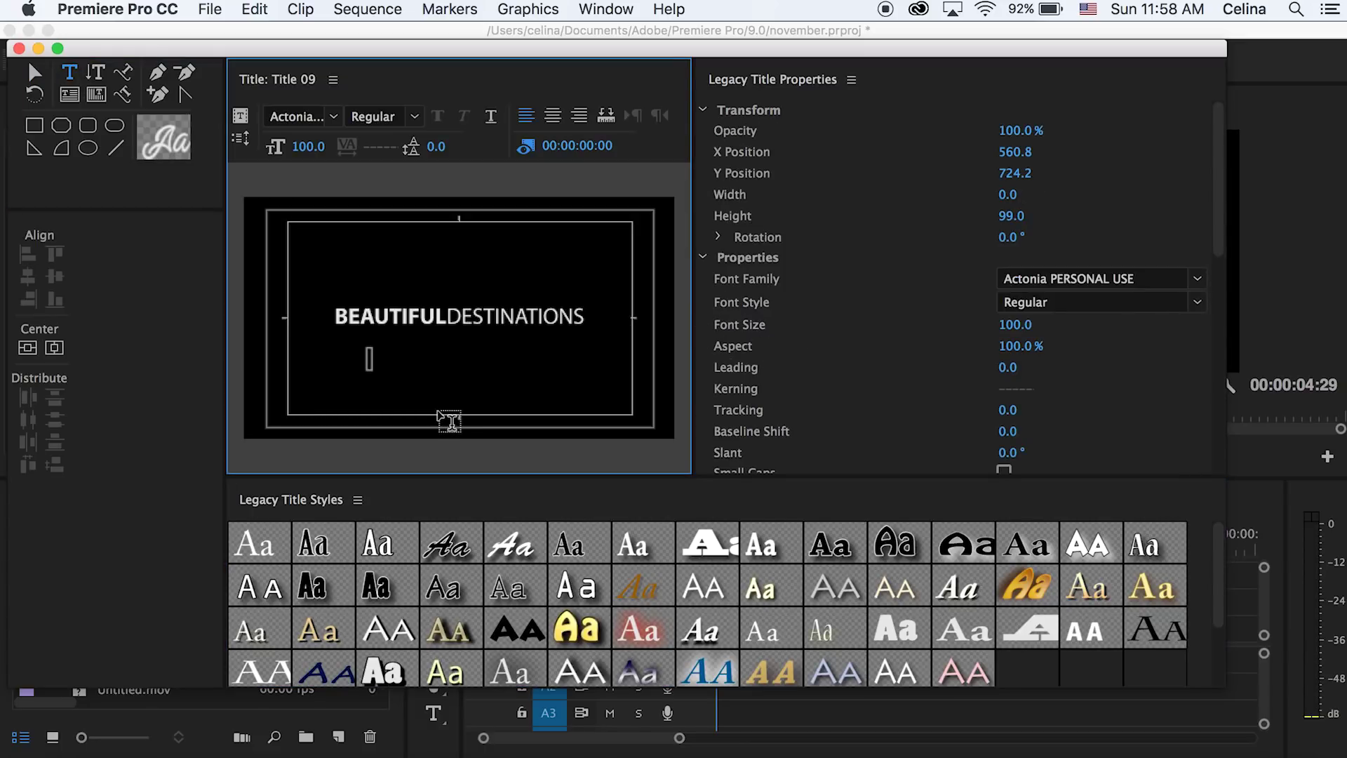
type("/")
- Set the slash's font to Myriad Pro Condensed and enlarge it to about size 148
key("super+a")
left_click(296, 121)
type("Myriad Pro")
key("Return")
left_click_drag(310, 149, 372, 148)
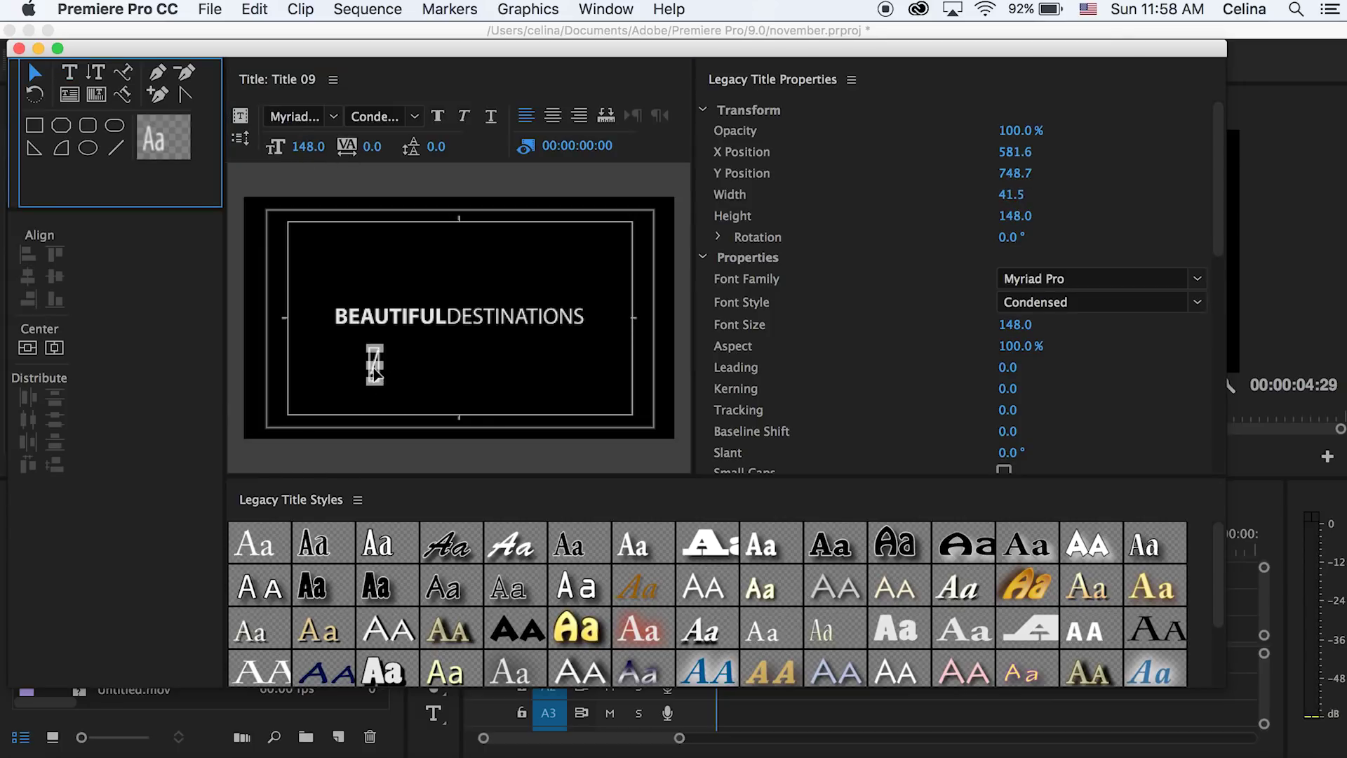
- Place the slash directly after the S of DESTINATIONS, enlarge it to size 170 and close the title
left_click_drag(374, 368, 591, 319)
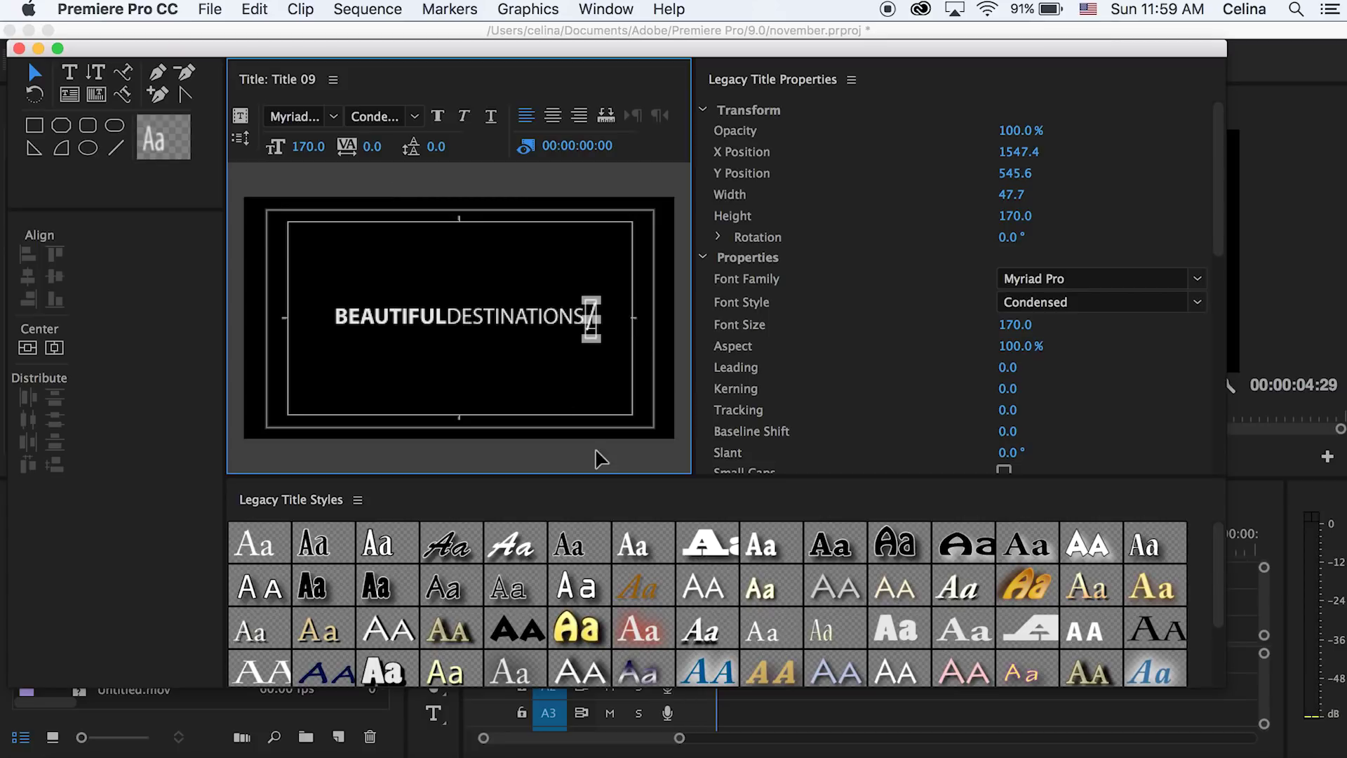
left_click(564, 343)
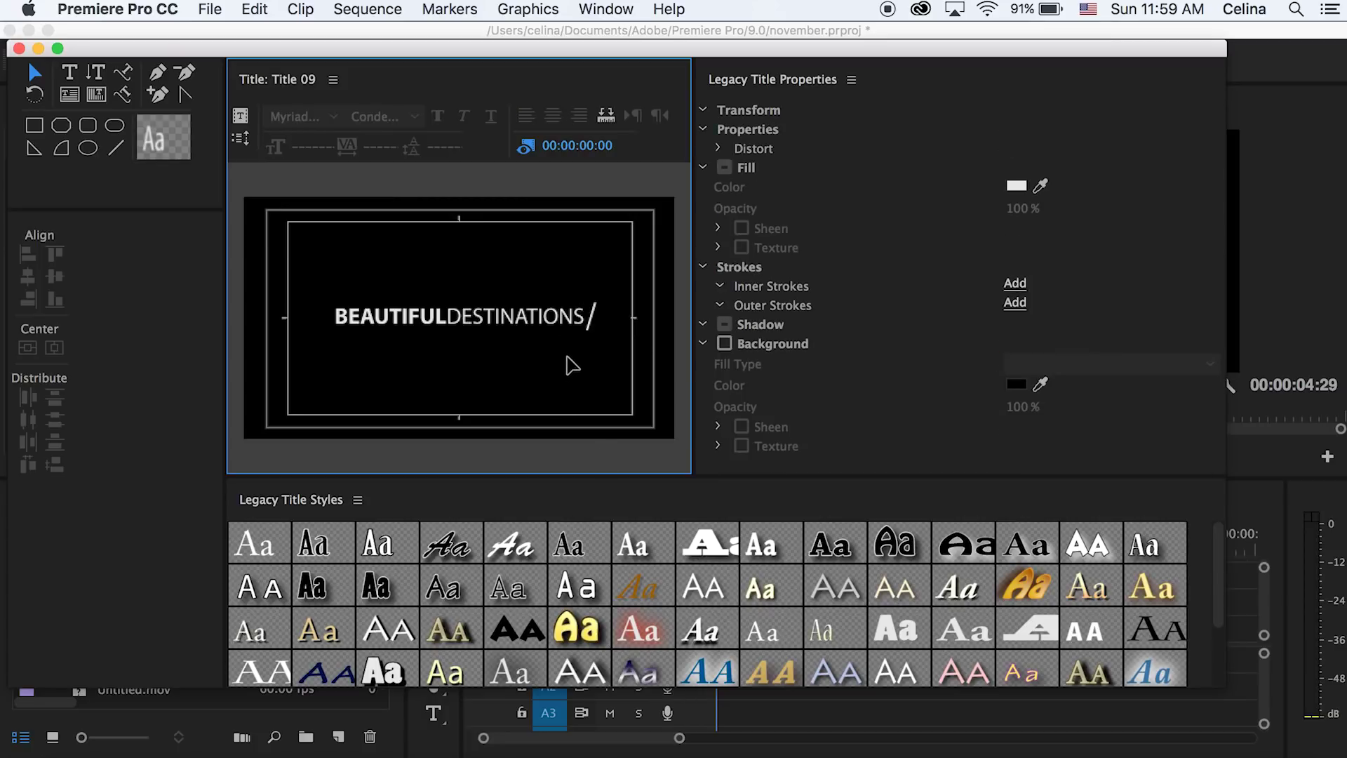
left_click(18, 48)
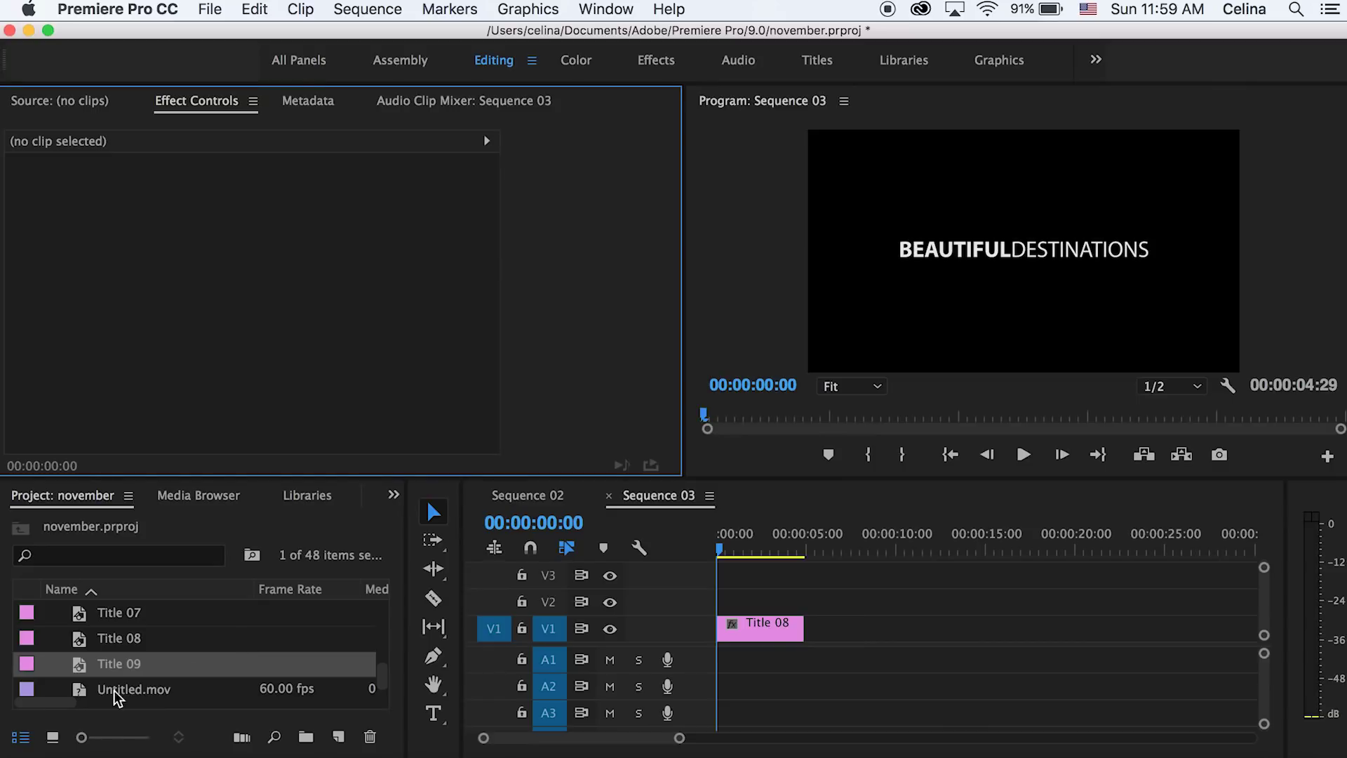
- Place the slash title on track V2 above Title 08, starting at the sequence start, and preview both together
left_click_drag(65, 676, 810, 608)
key("space")
key("=")
key("=")
key("space")
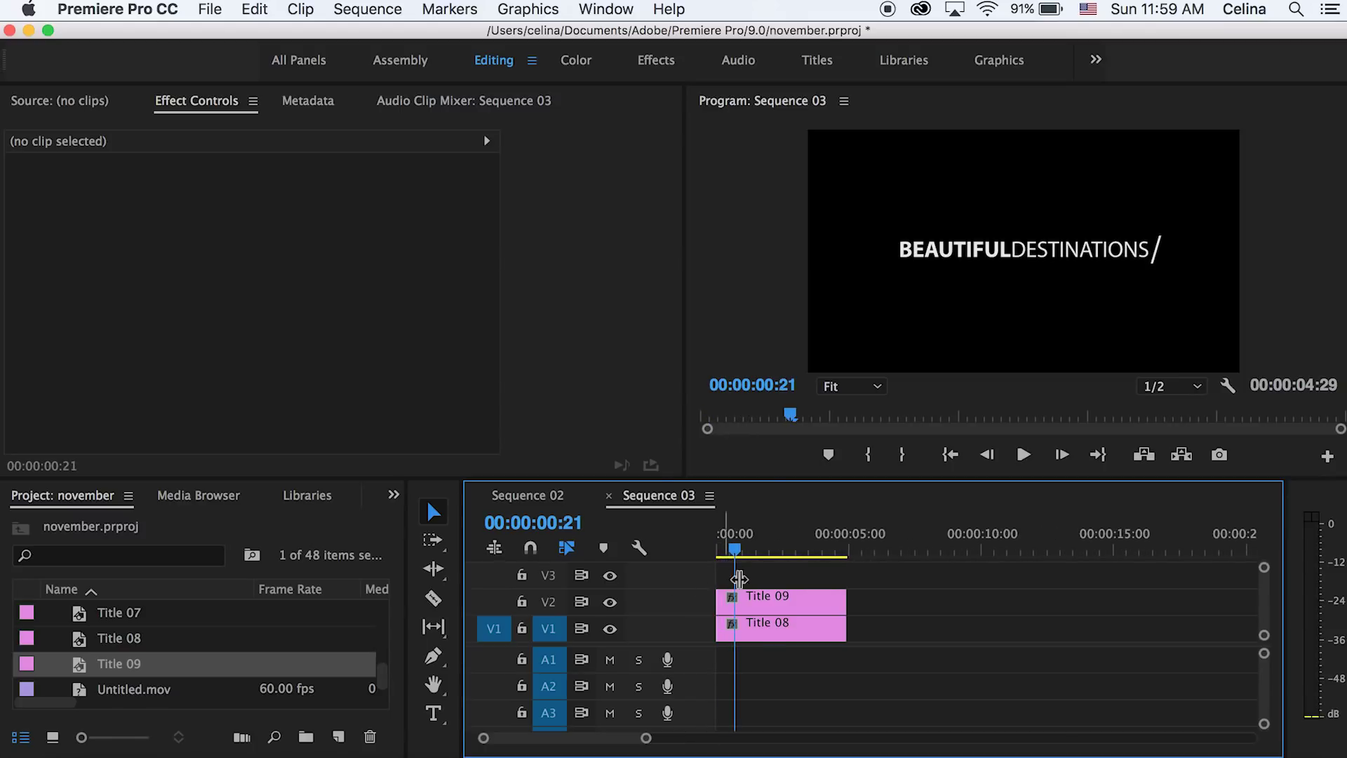
key("Home")
- Add a rectangular opacity mask to the Title 08 clip and reshape it to enclose the whole text and slash
left_click(737, 631)
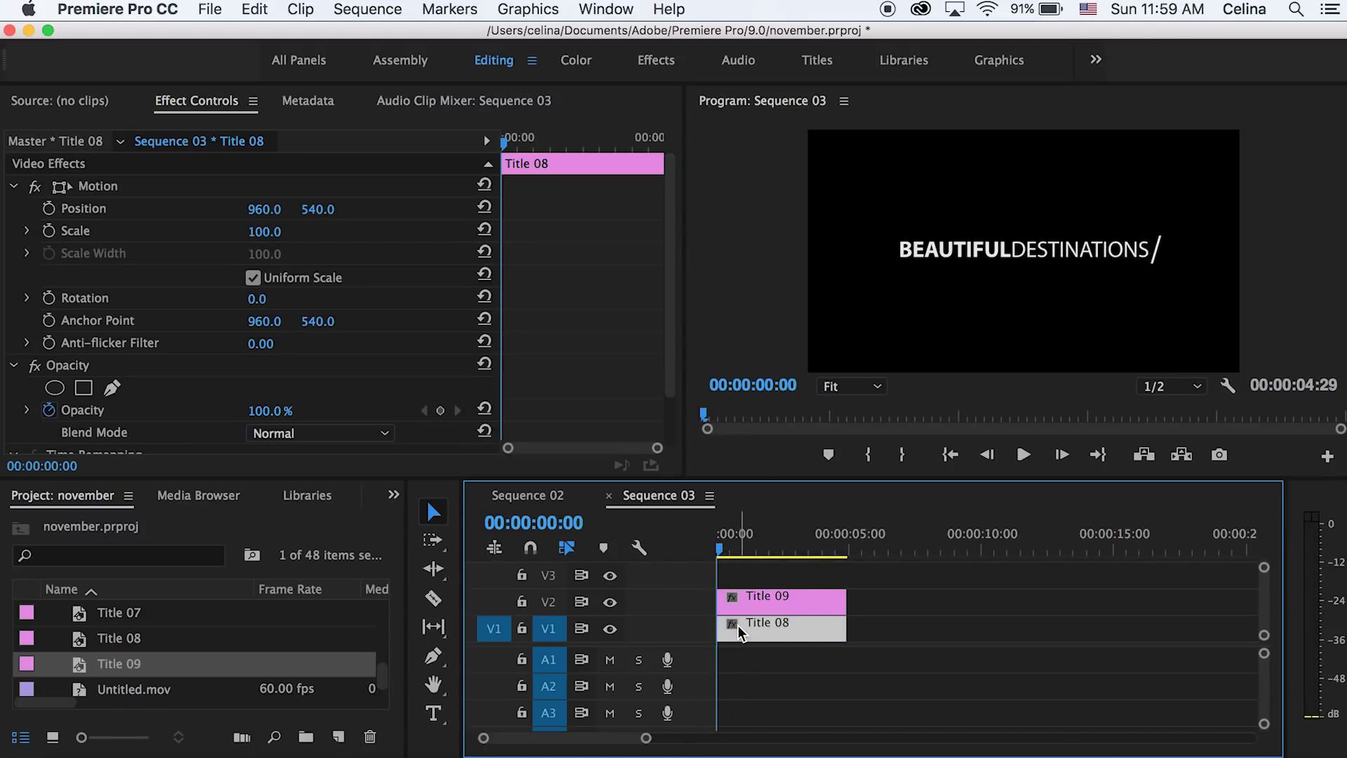
scroll(511, 354, "down", 3)
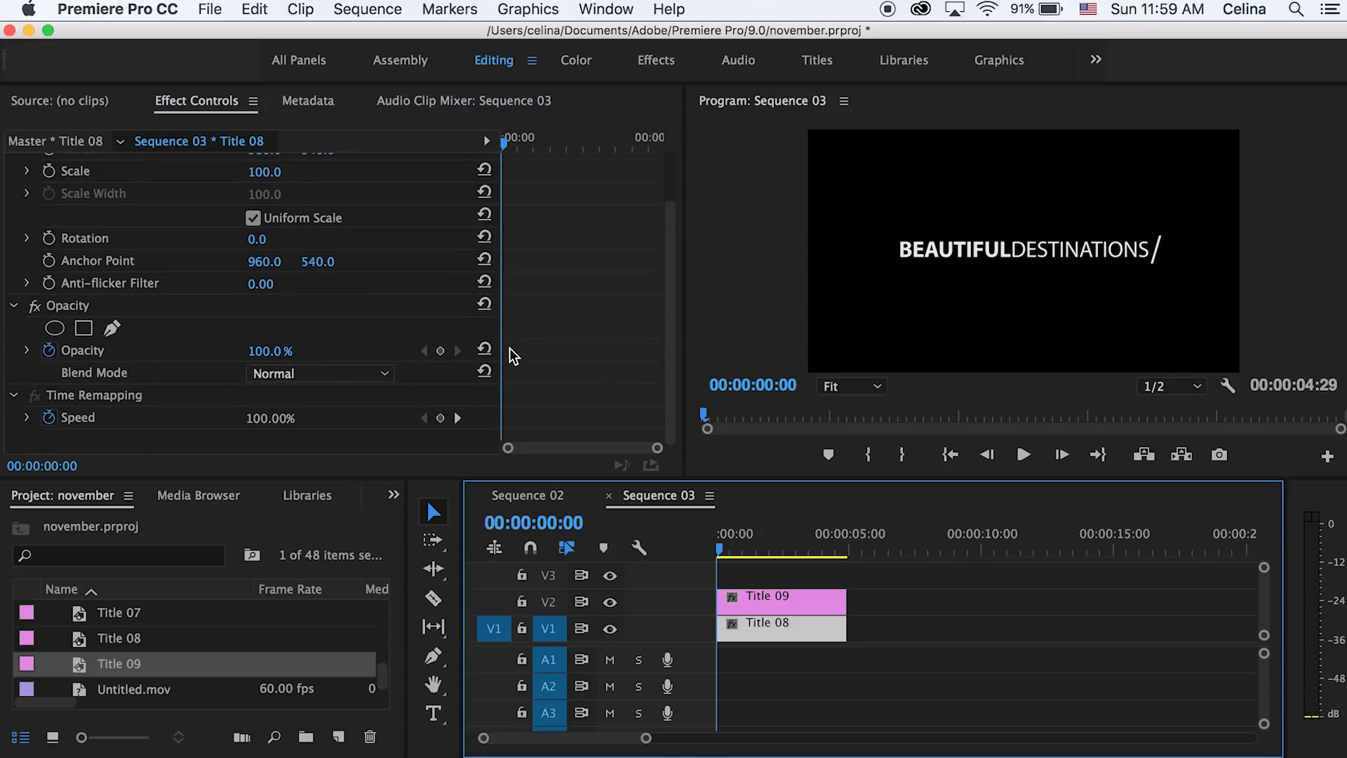
left_click(84, 328)
left_click_drag(963, 222, 890, 228)
left_click_drag(970, 282, 892, 273)
left_click_drag(1078, 281, 1204, 277)
left_click_drag(1078, 221, 1168, 235)
left_click_drag(1204, 278, 1169, 274)
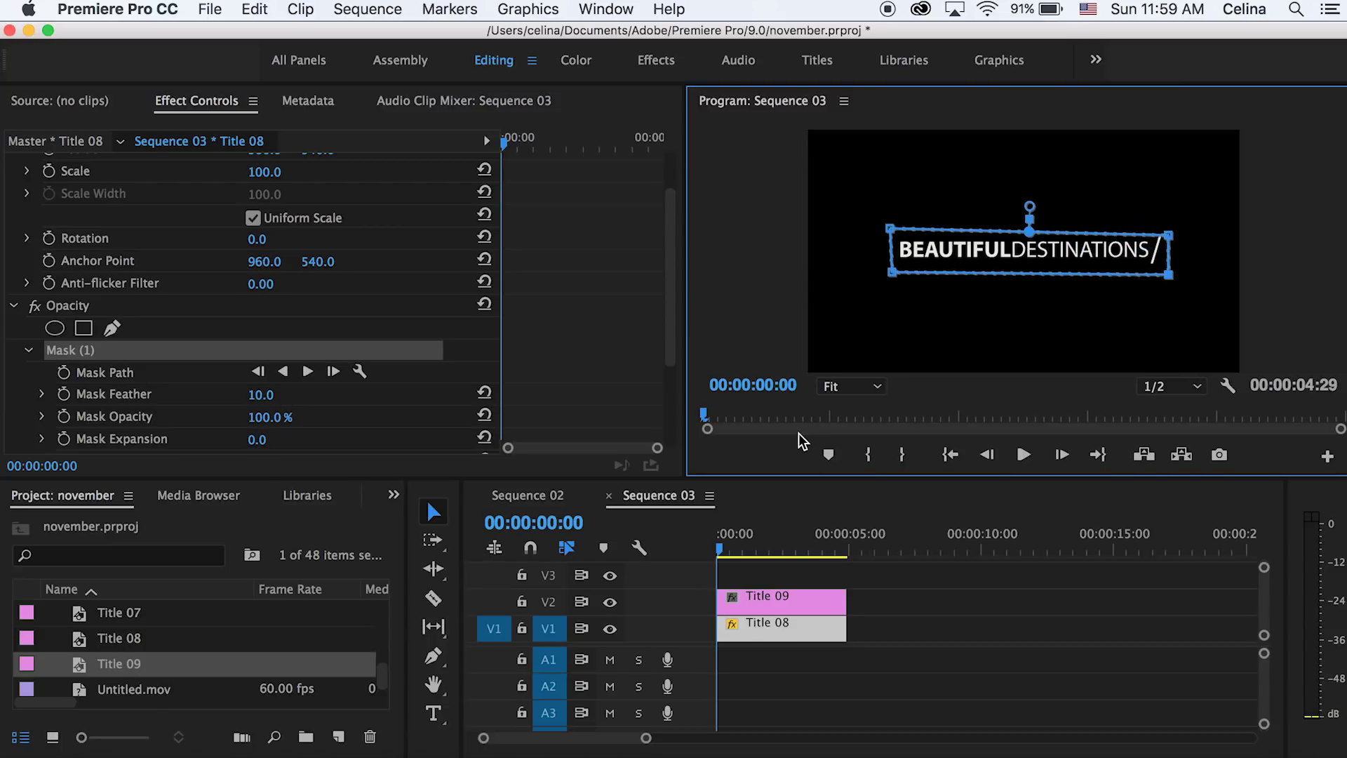
- Add a Mask Path keyframe to Title 08's mask at 00:00:01:15
left_click_drag(526, 137, 431, 145)
key("space")
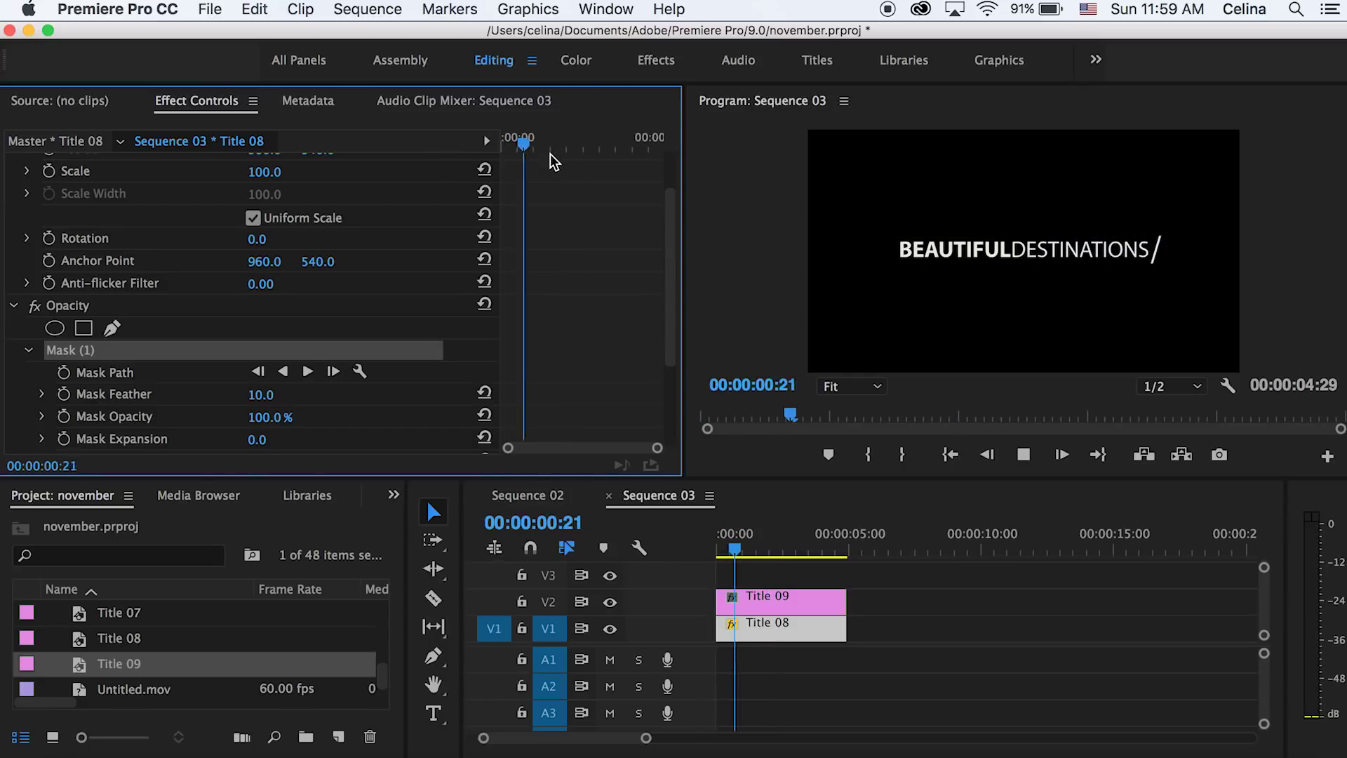
left_click_drag(576, 134, 553, 140)
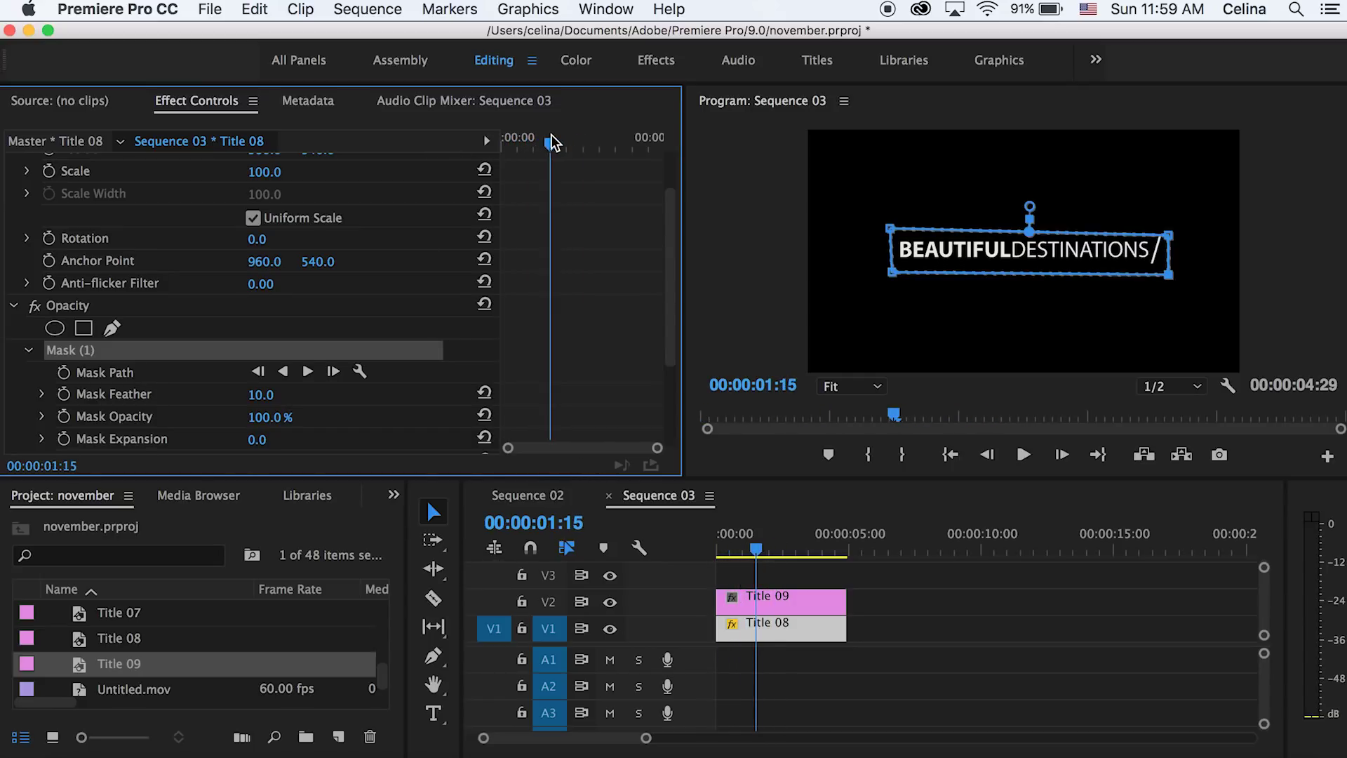
left_click(63, 372)
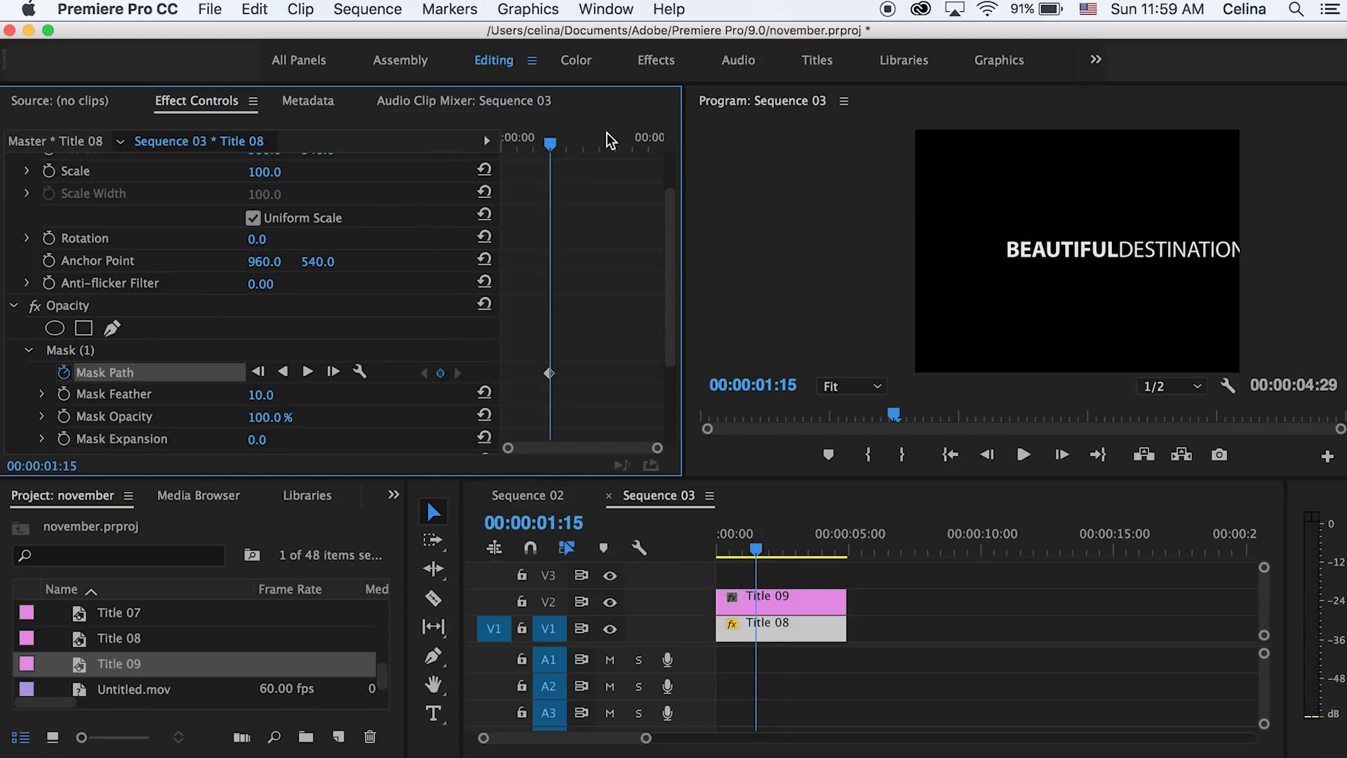
- At 00:00:00:00, move the mask left past the word BEAUTIFUL to keyframe the text as fully hidden
left_click_drag(549, 141, 469, 145)
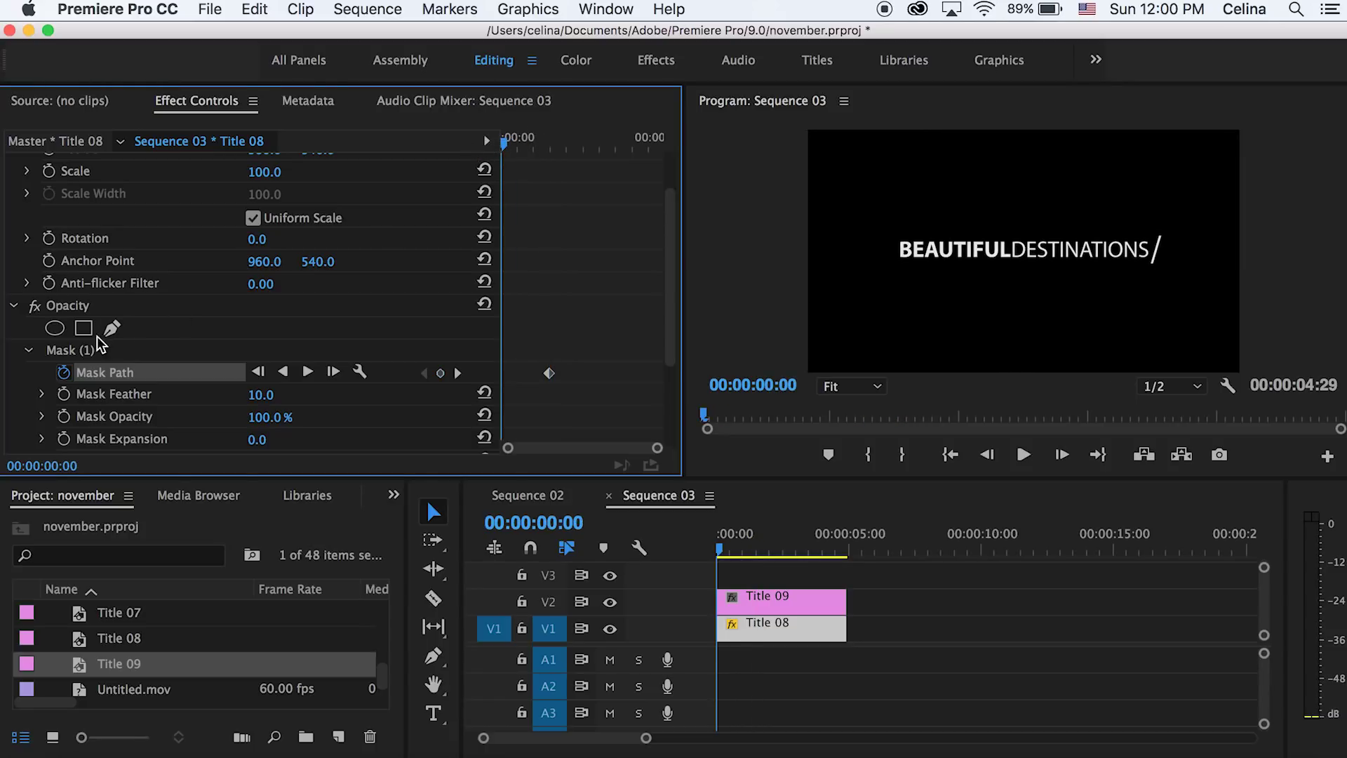
left_click(84, 349)
left_click_drag(1100, 248, 828, 247)
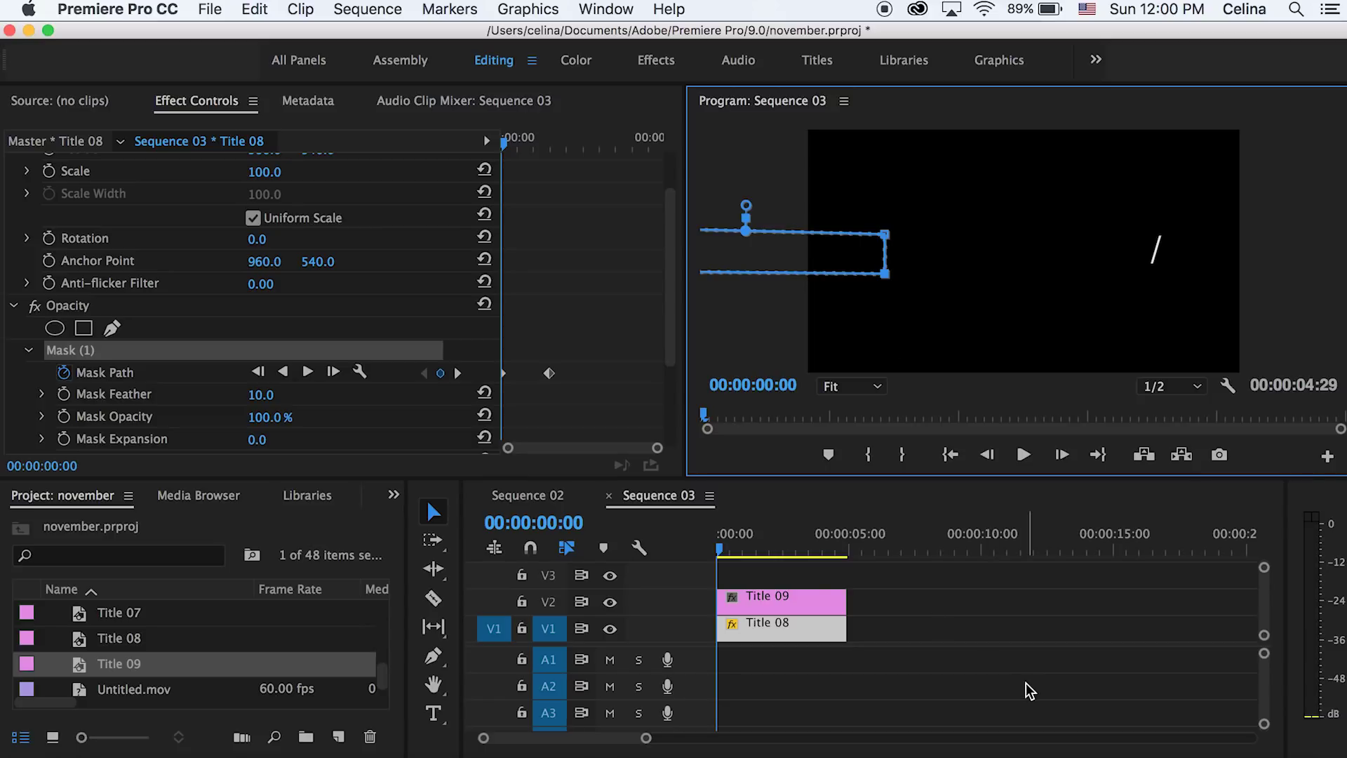
- Set the mask feather to 0 and play back the text reveal
left_click(268, 395)
type("0")
key("Return")
left_click(911, 642)
key("space")
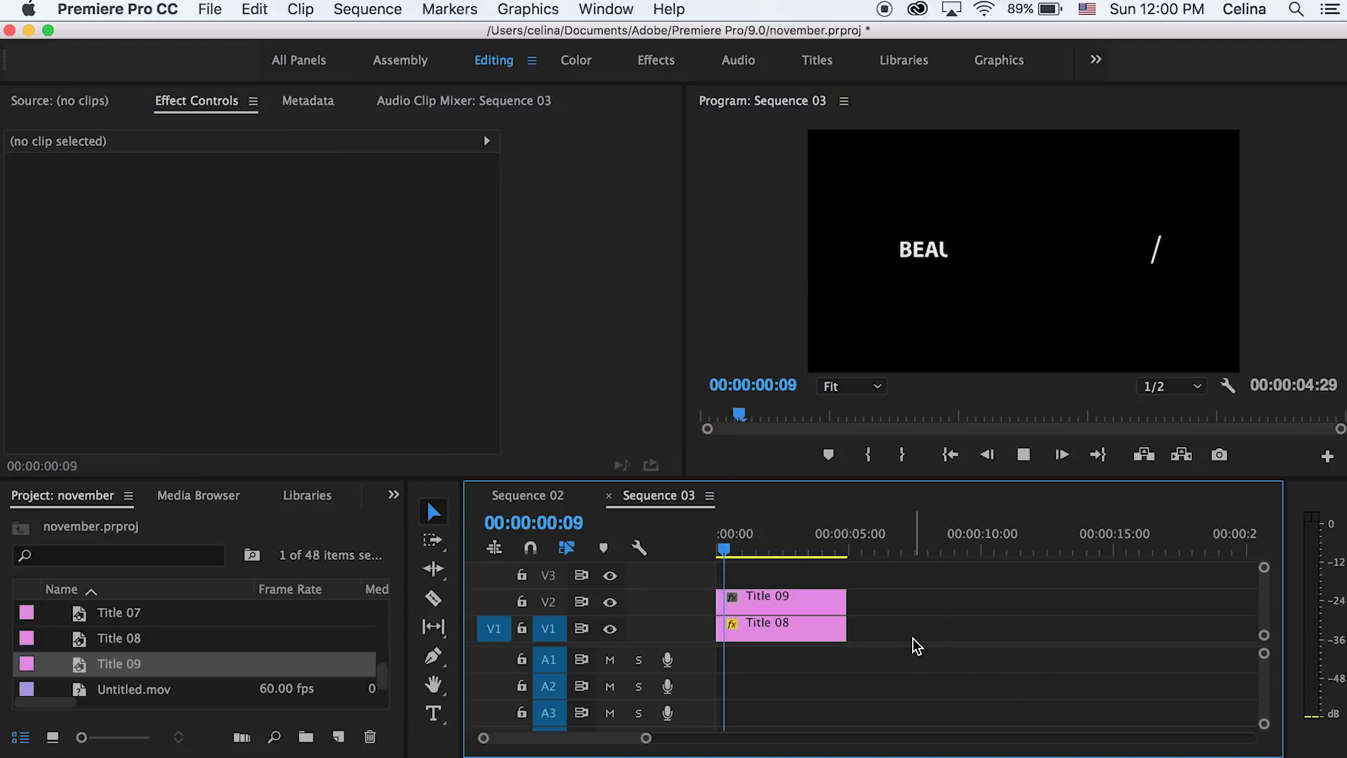
- Move Title 08's ending Mask Path keyframe earlier to about 00:00:00:25 and play back the faster text reveal
left_click_drag(766, 555, 688, 561)
left_click(764, 622)
left_click(763, 603)
scroll(551, 407, "down", 2)
left_click(795, 636)
scroll(562, 330, "down", 3)
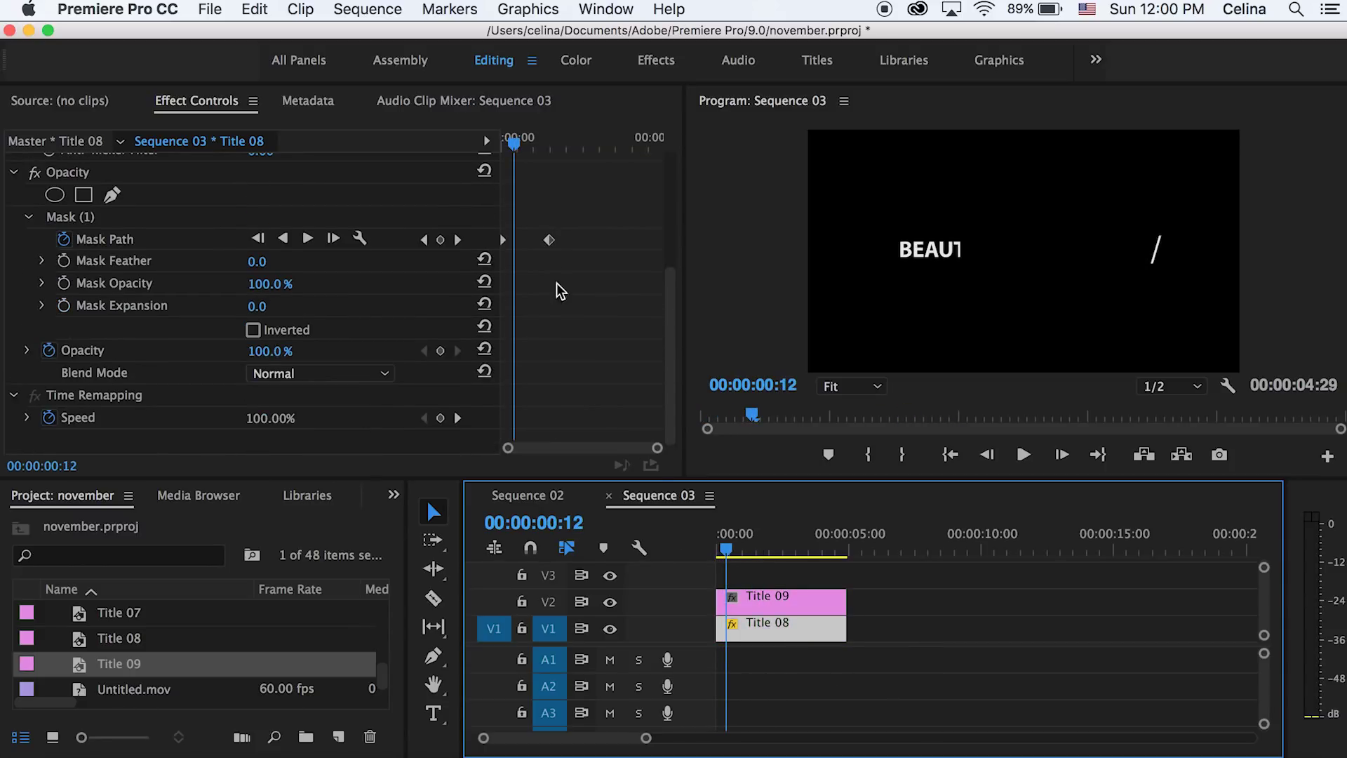
left_click(533, 241)
left_click_drag(533, 240, 527, 240)
left_click_drag(518, 137, 475, 122)
key("space")
key("space")
left_click_drag(794, 547, 638, 554)
key("space")
key("space")
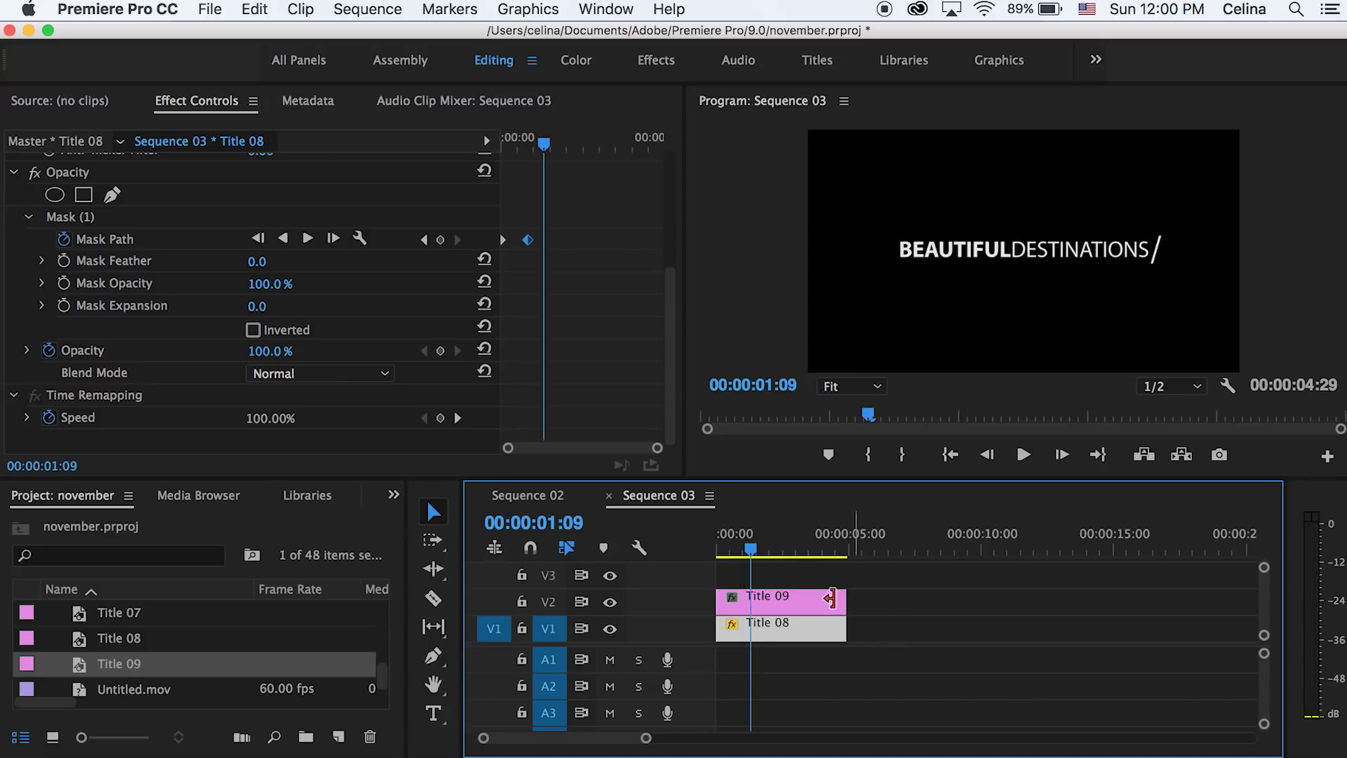
- Keyframe Title 09's horizontal Position at 940 at 00:00:00:25 and at -181 at the clip's start to sweep the slash across
mouse_move(744, 553)
left_mouse_down()
mouse_move(714, 552)
mouse_move(750, 550)
mouse_move(738, 554)
left_mouse_up()
left_click(744, 602)
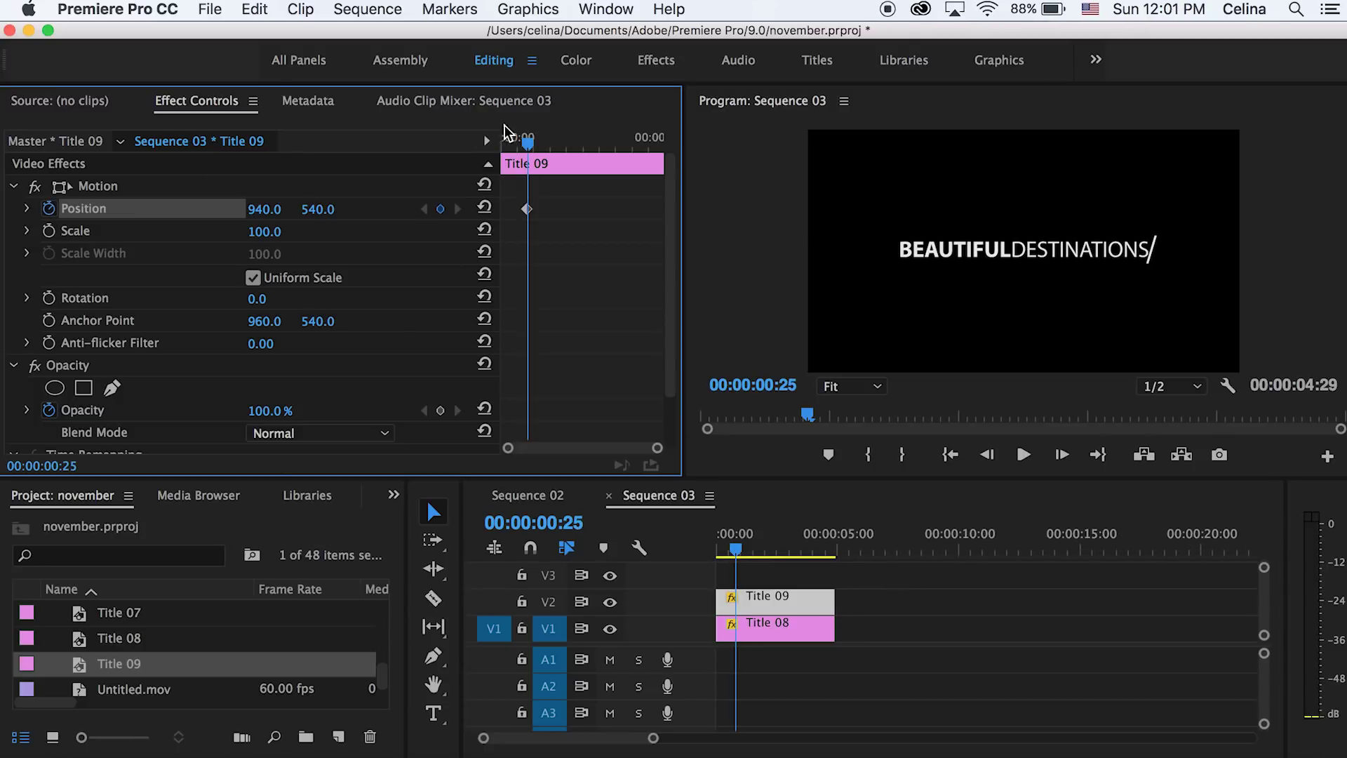
left_click_drag(530, 141, 504, 140)
left_click_drag(262, 213, 0, 209)
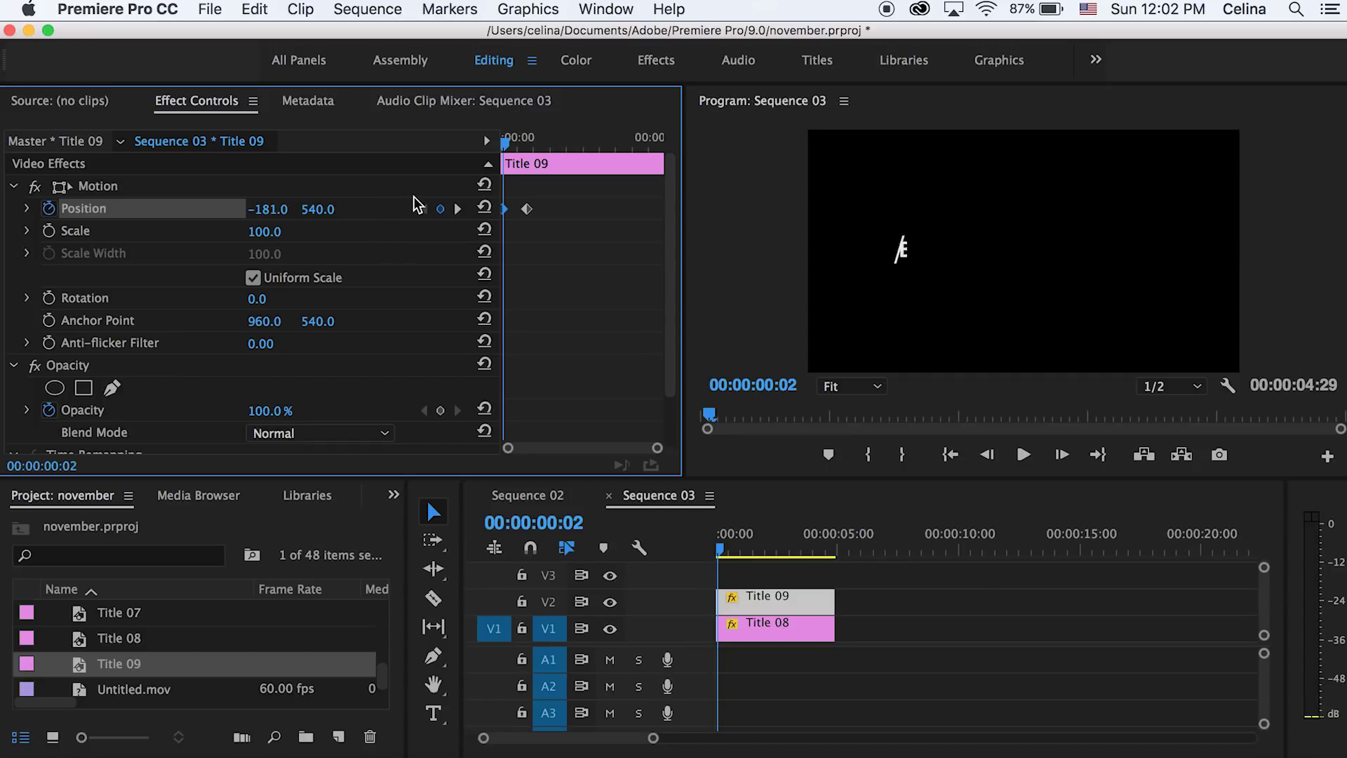
left_click_drag(501, 209, 465, 208)
- Increase Title 09's horizontal Position at 00:00:00:16 to keep the slash ahead of the reveal edge, and play it back
mouse_move(732, 534)
left_mouse_down()
mouse_move(718, 551)
mouse_move(755, 553)
mouse_move(722, 551)
mouse_move(749, 551)
mouse_move(734, 551)
left_mouse_up()
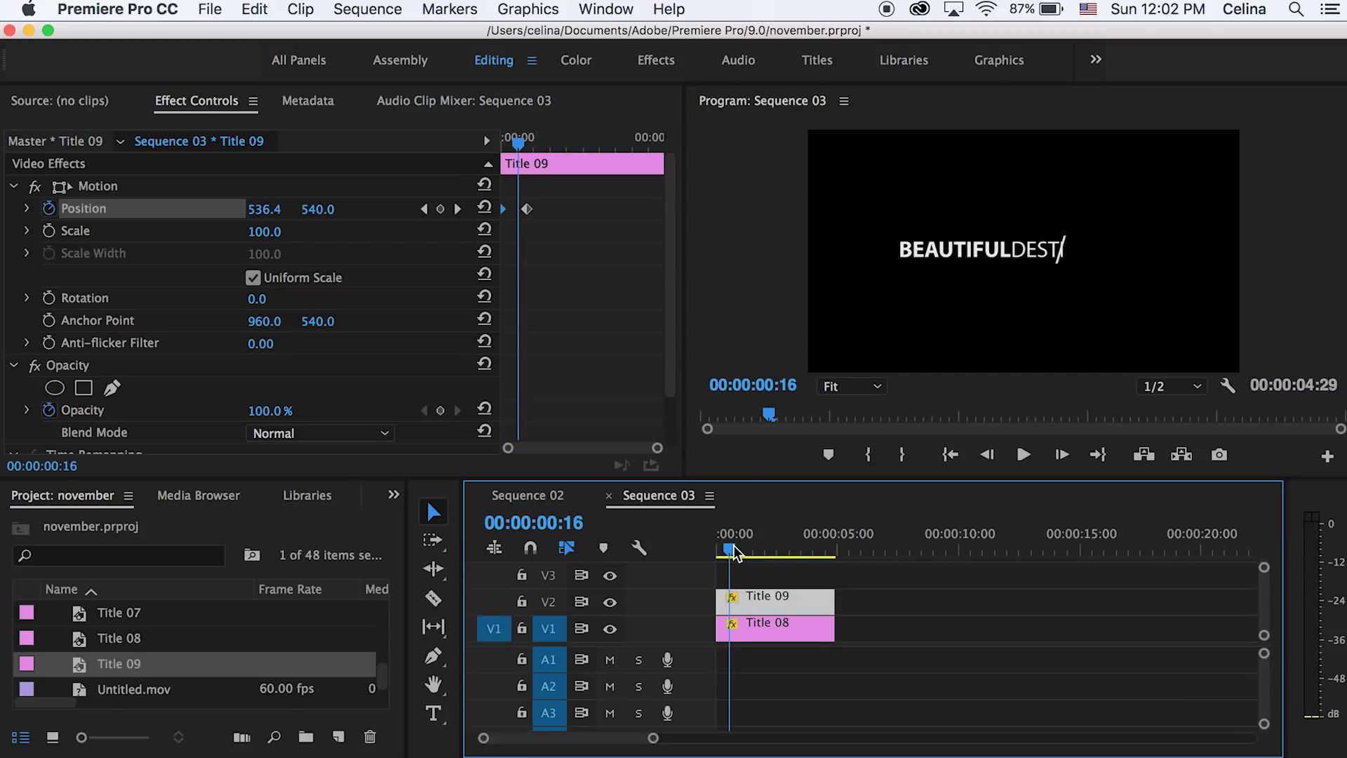
left_click_drag(274, 209, 291, 209)
left_click_drag(532, 143, 447, 138)
key("space")
- Refine Title 09's Position around 00:00:00:22 so the slash follows the text edge, and play back the result
left_click_drag(548, 142, 525, 143)
left_click(531, 209)
scroll(515, 160, "up", 5)
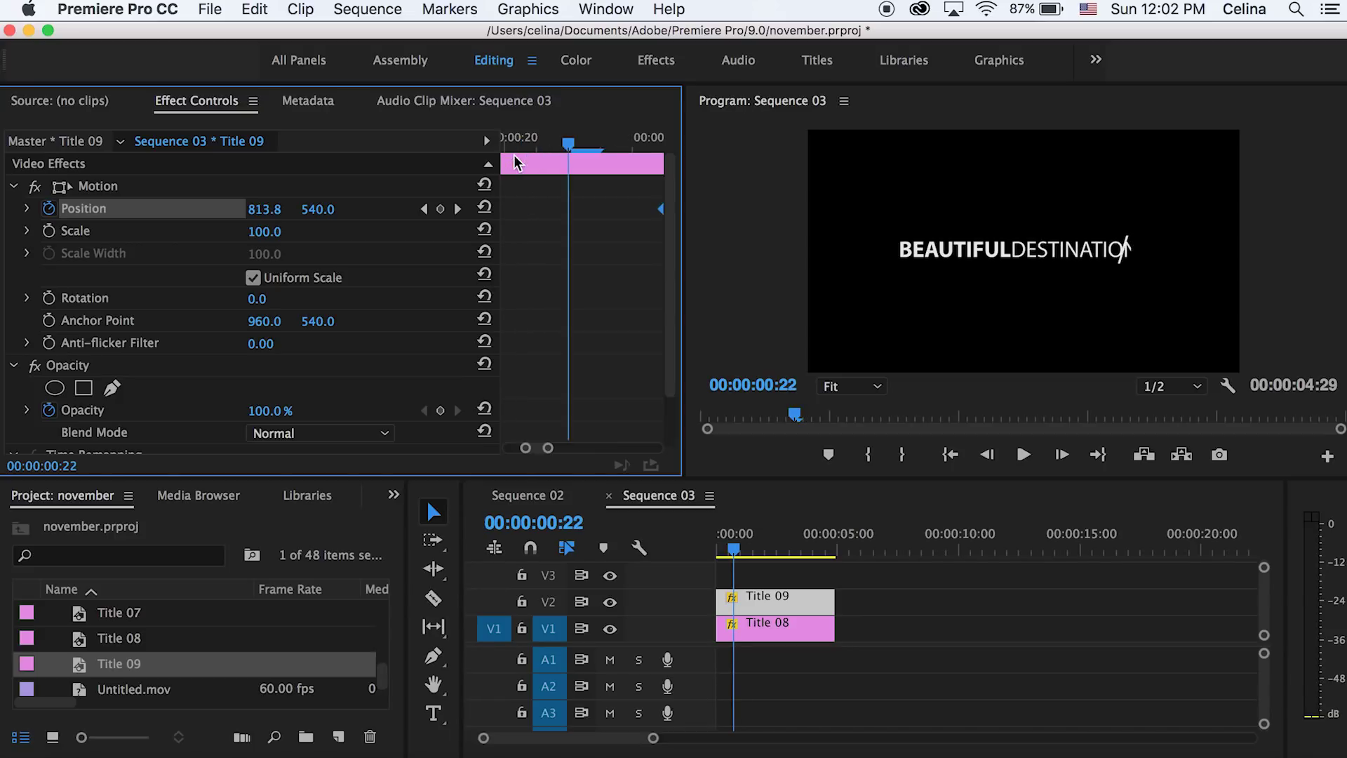
key("minus")
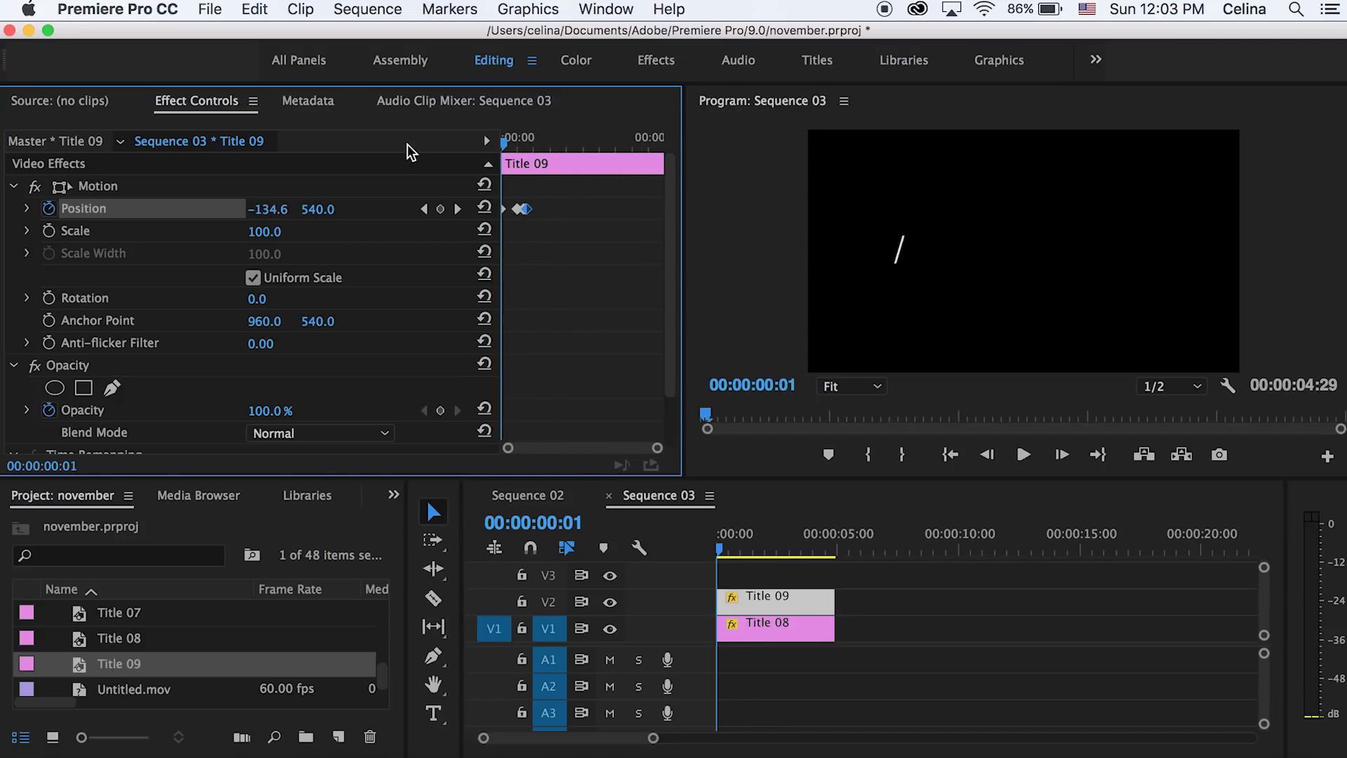
key("space")
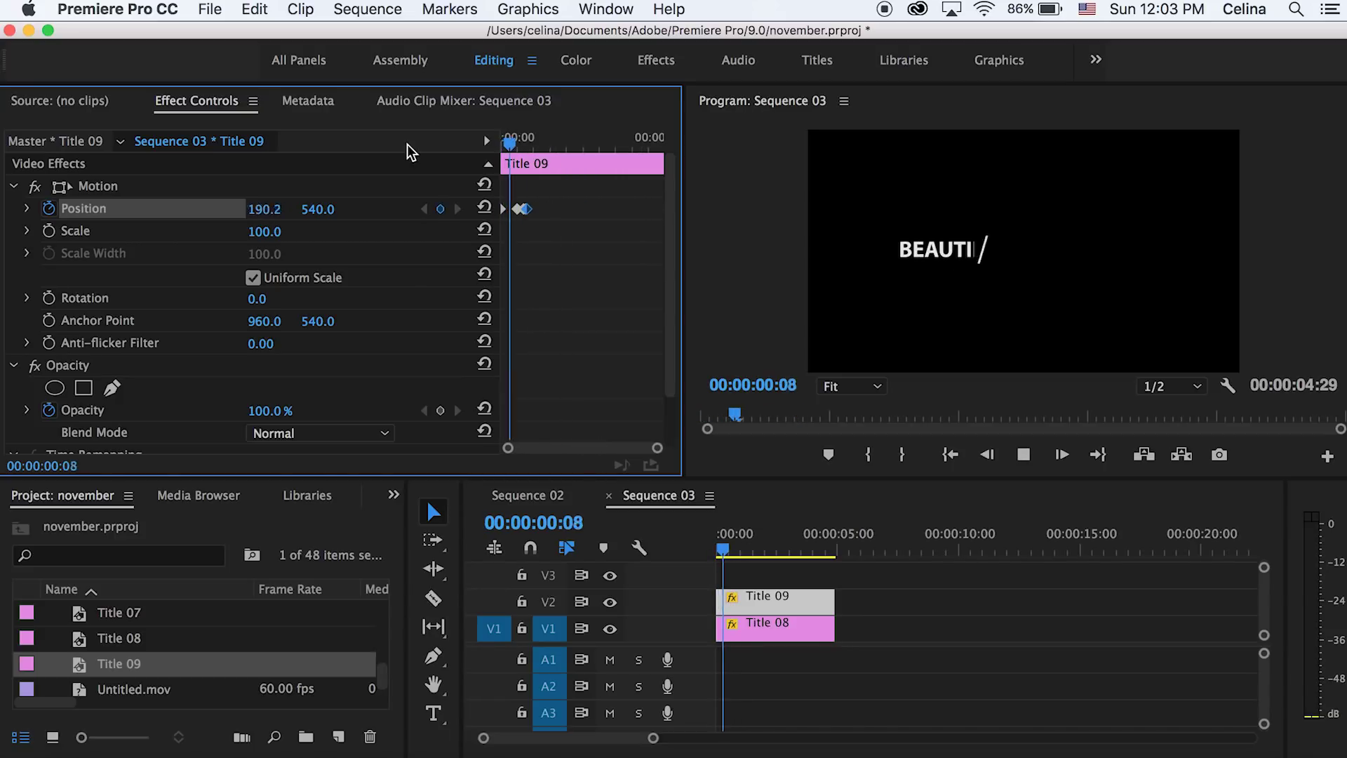
key("space")
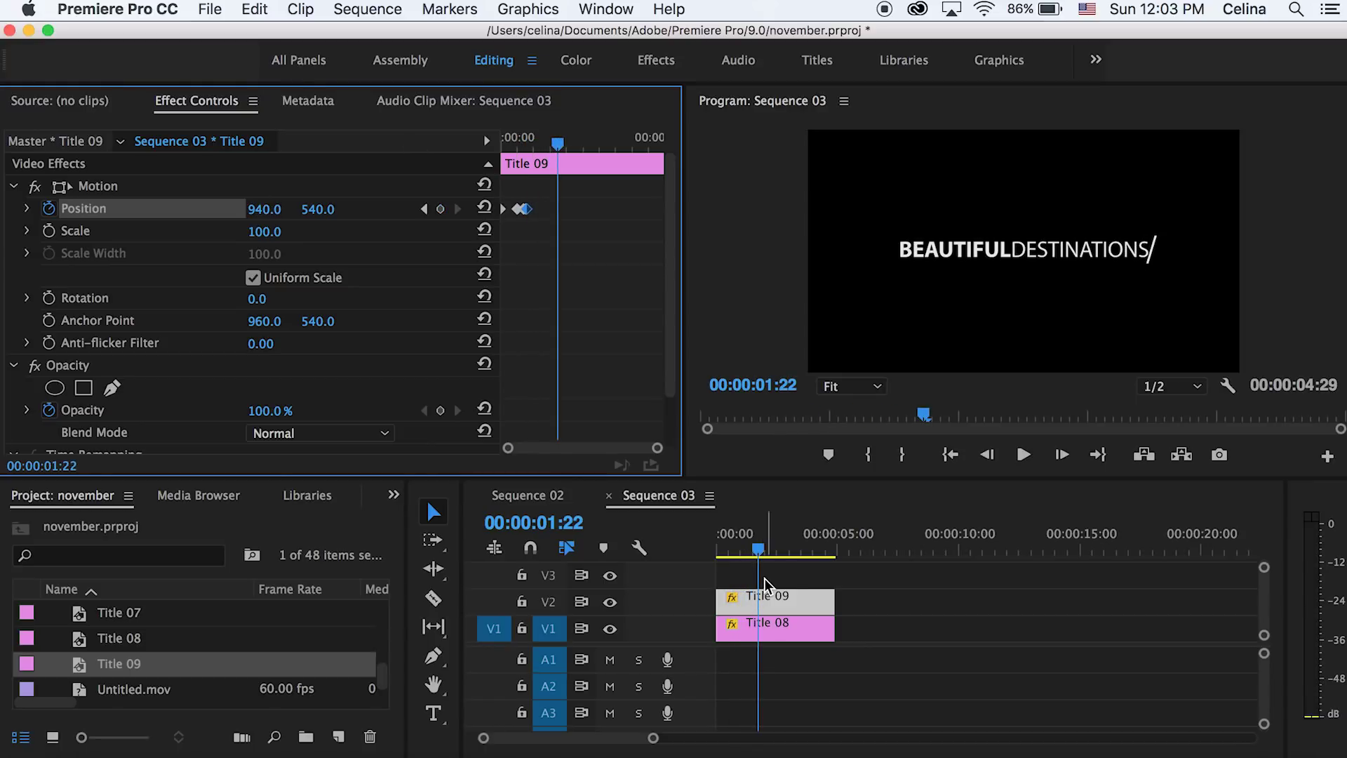
- Duplicate Title 08's fully revealed Mask Path keyframe to about 00:00:01:22 and its hidden starting keyframe to 00:00:02:11
left_click(768, 627)
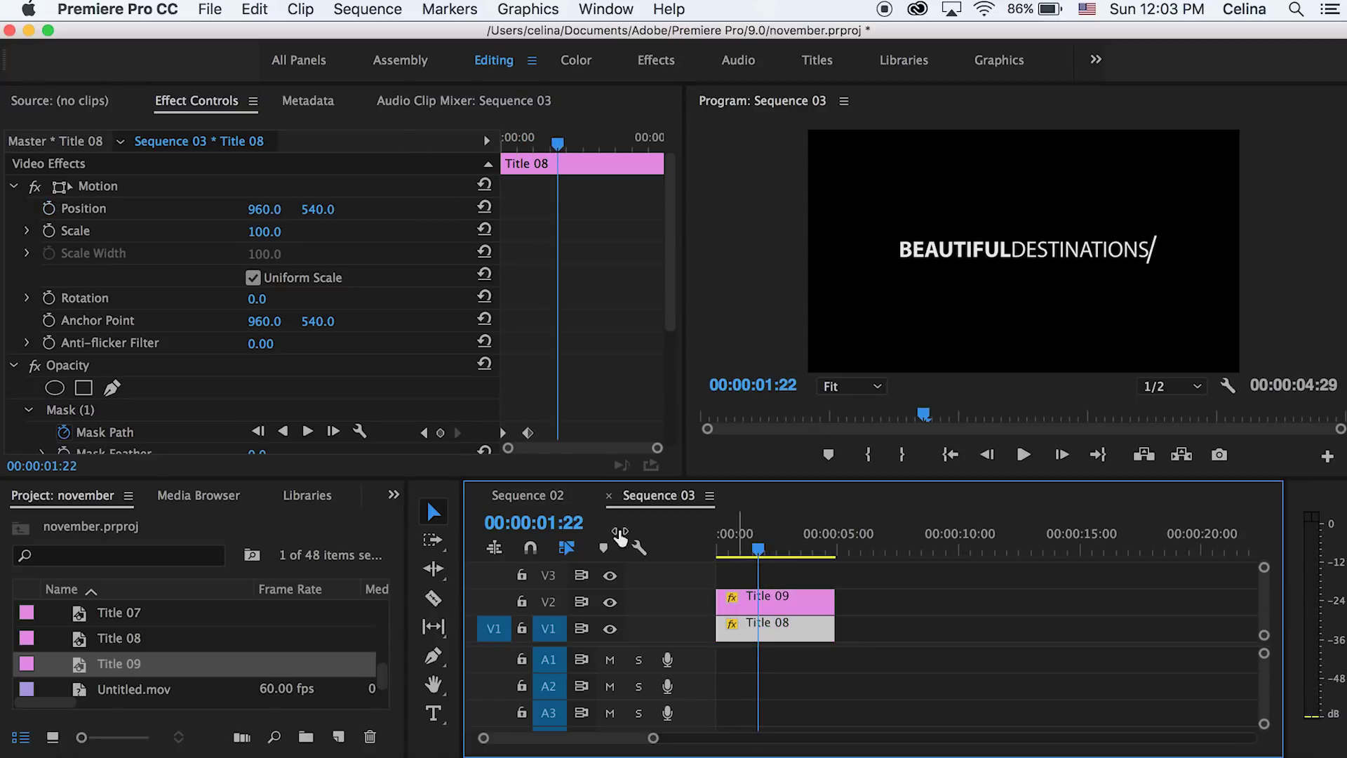
scroll(511, 374, "down", 5)
left_click(505, 246)
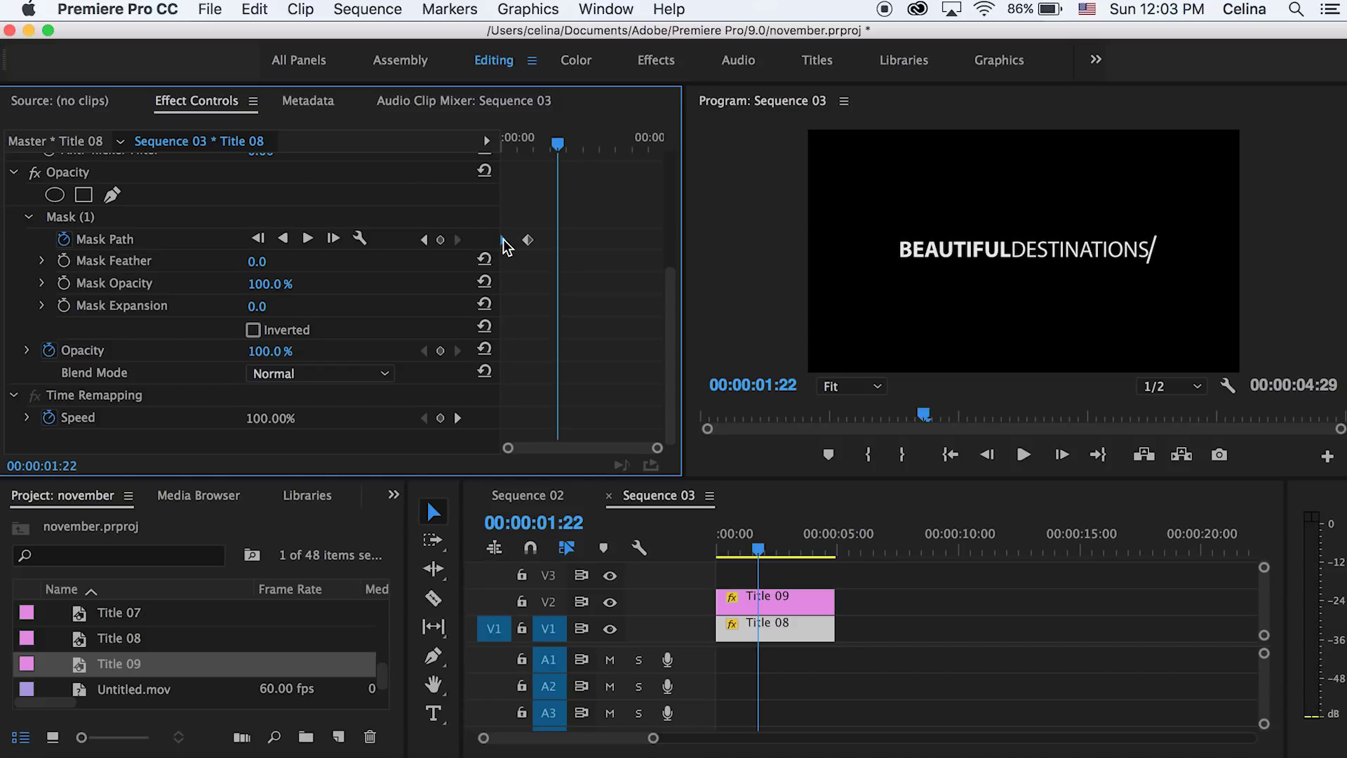
left_click_drag(531, 240, 559, 240)
left_click_drag(563, 141, 584, 142)
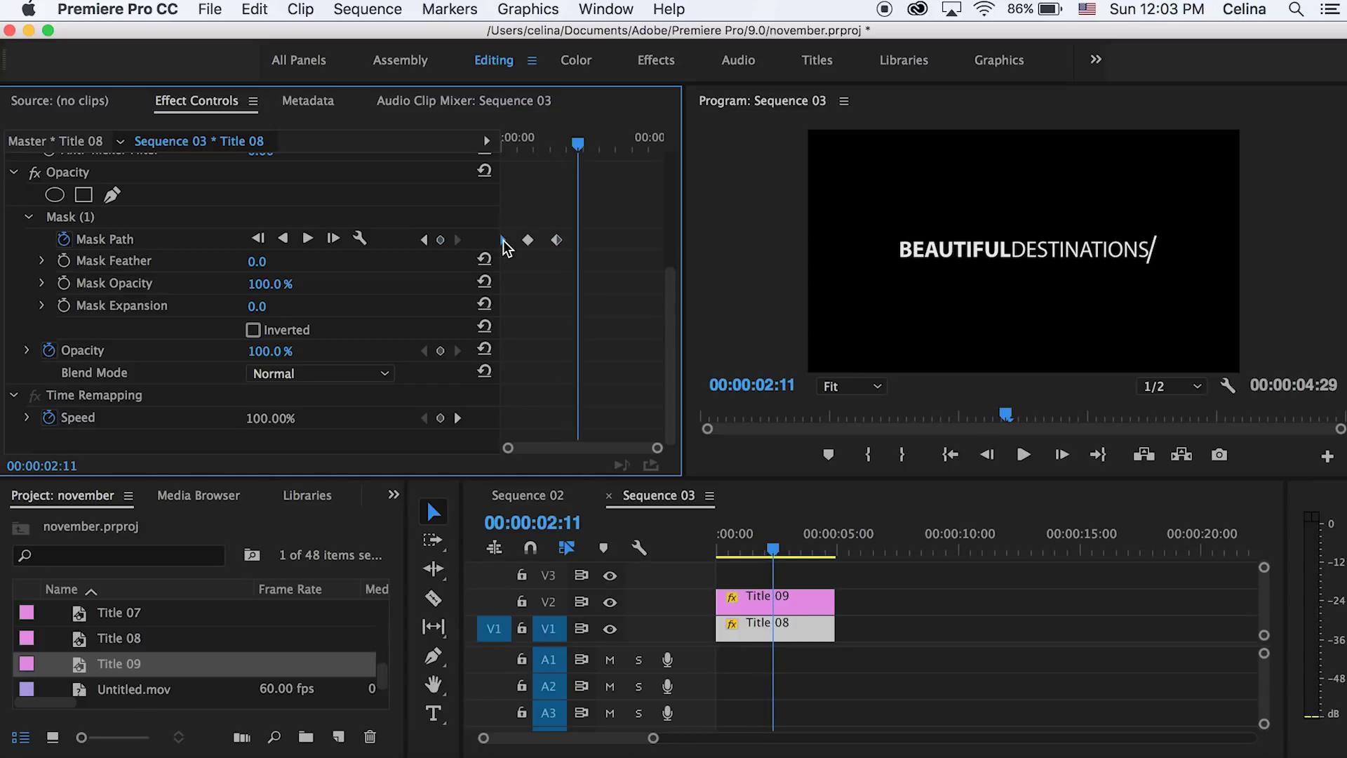
left_click_drag(505, 240, 581, 240)
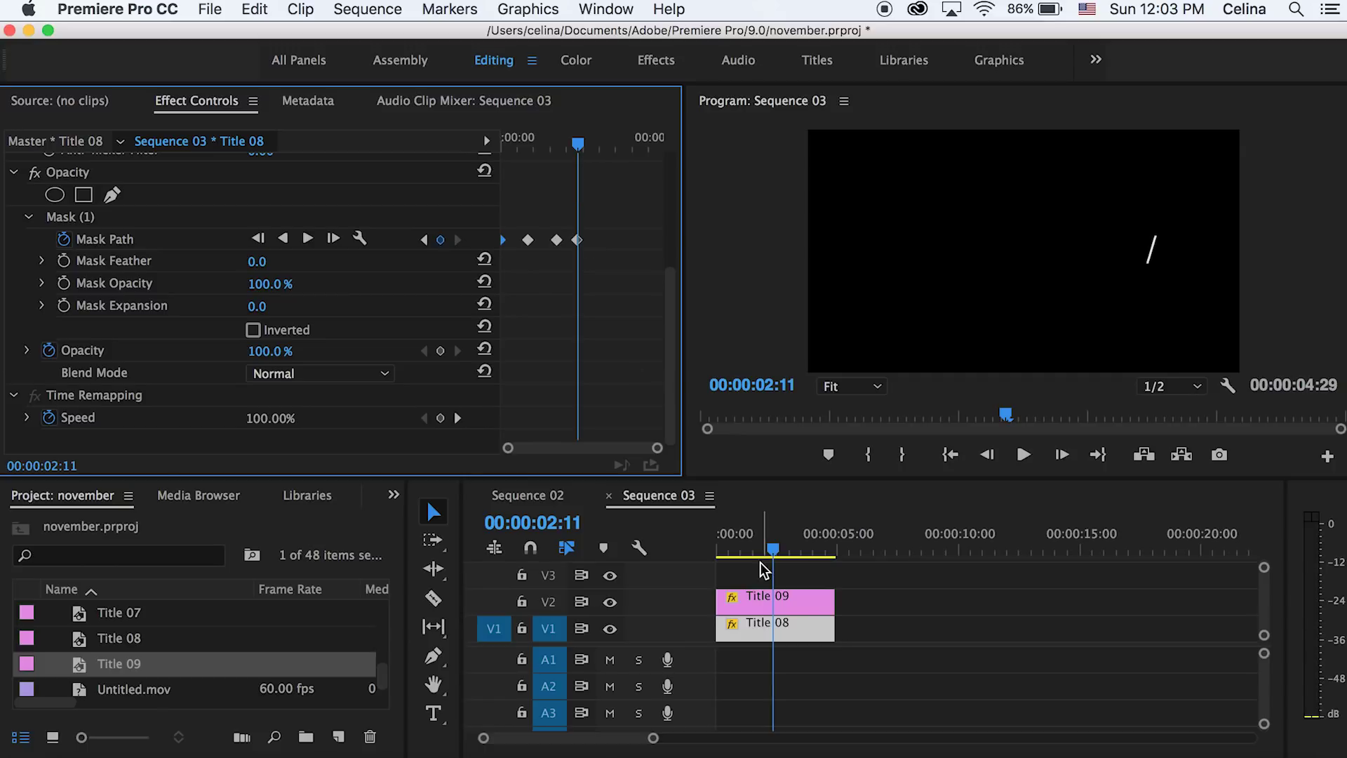
- Duplicate Title 09's starting Position keyframe to 00:00:02:11 so the slash returns to the beginning of the text
left_click(760, 596)
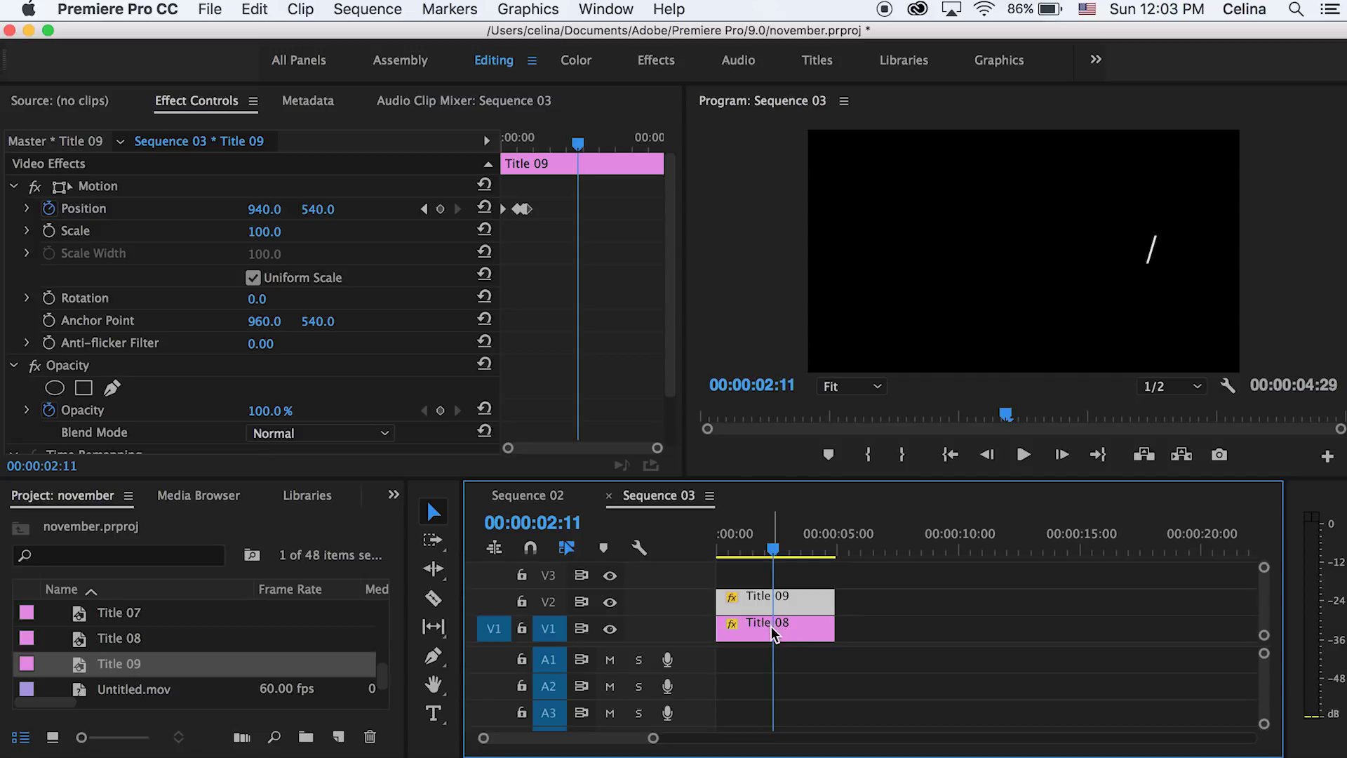
left_click(505, 210)
left_click_drag(518, 209, 576, 209)
- Duplicate Title 09's Position keyframe at 00:00:00:25 and move the copy toward 00:00:01:23 to hold the slash at the text's end
left_click_drag(579, 141, 559, 141)
key("equal")
left_click(532, 211)
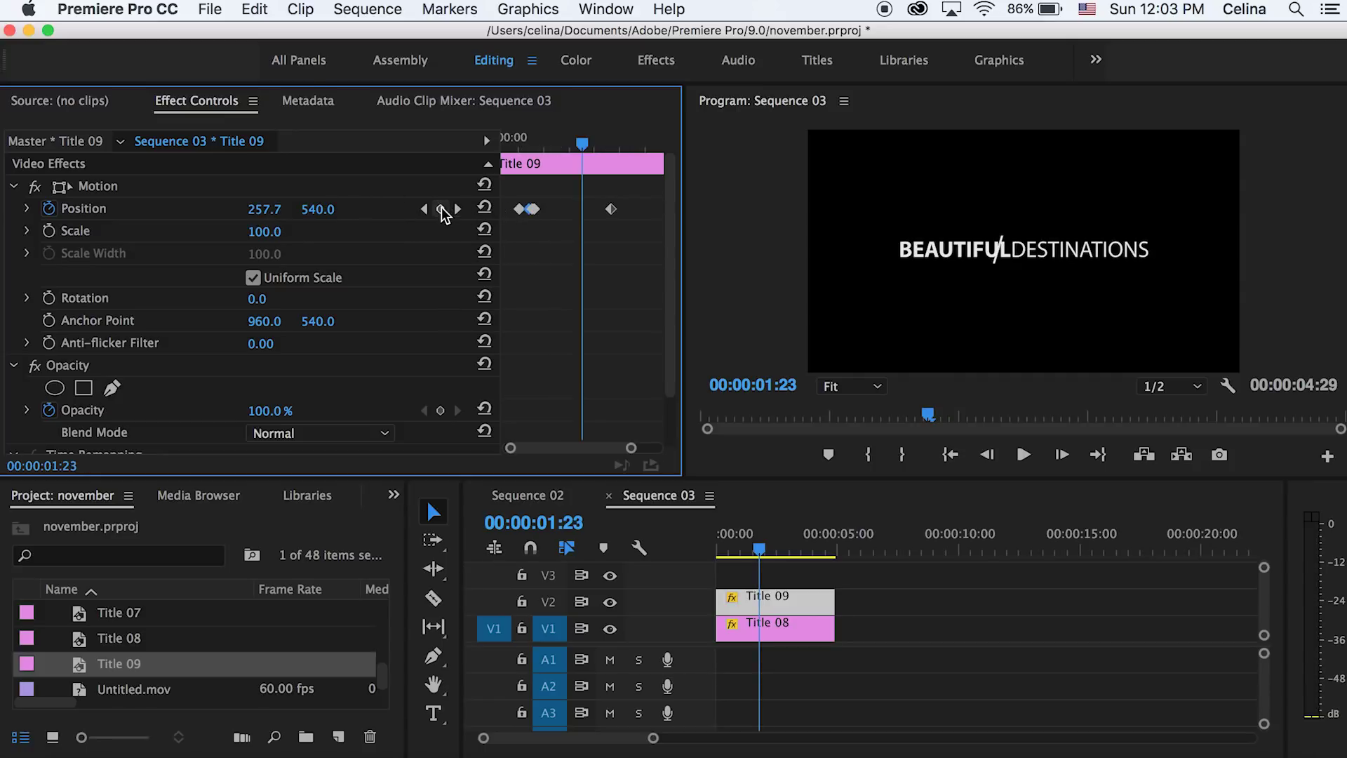
left_click(423, 208)
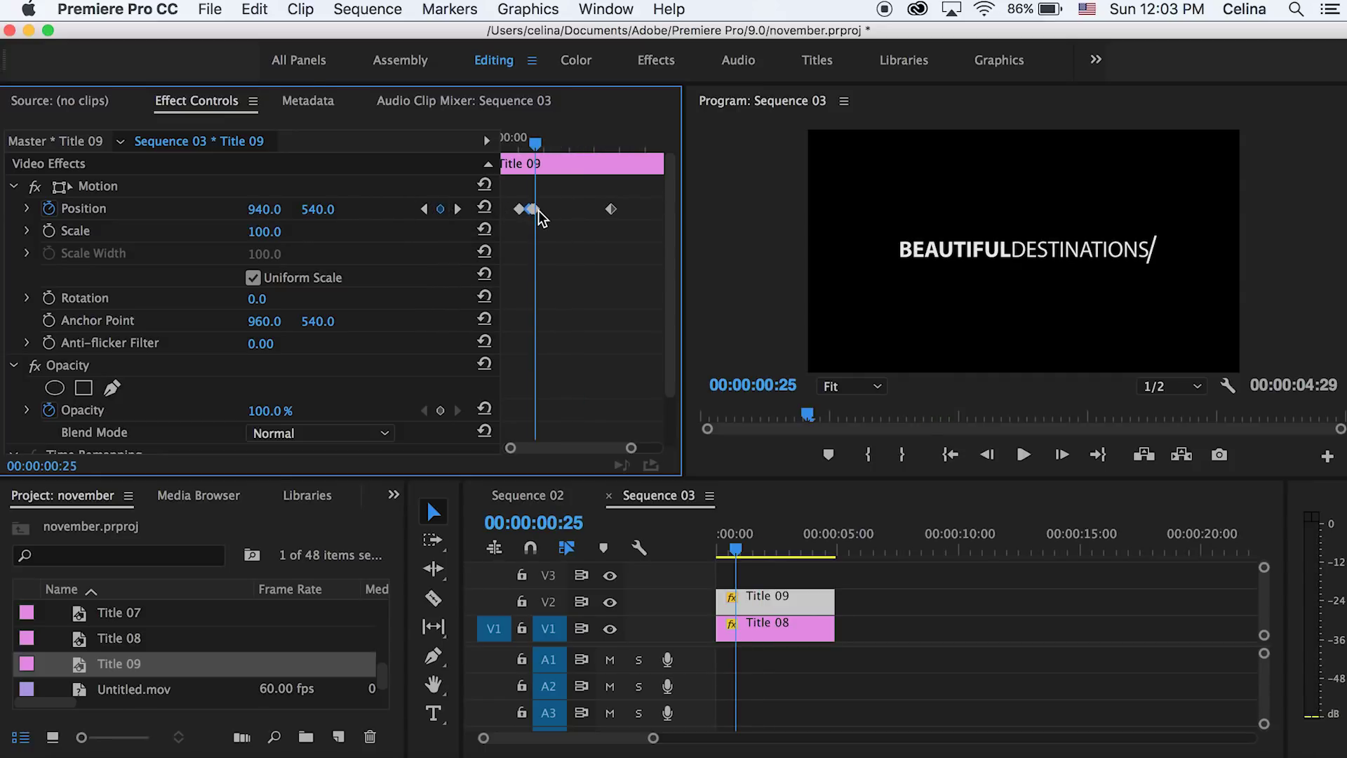
key("equal")
key("equal")
key("equal")
key("equal")
key("minus")
key("minus")
key("minus")
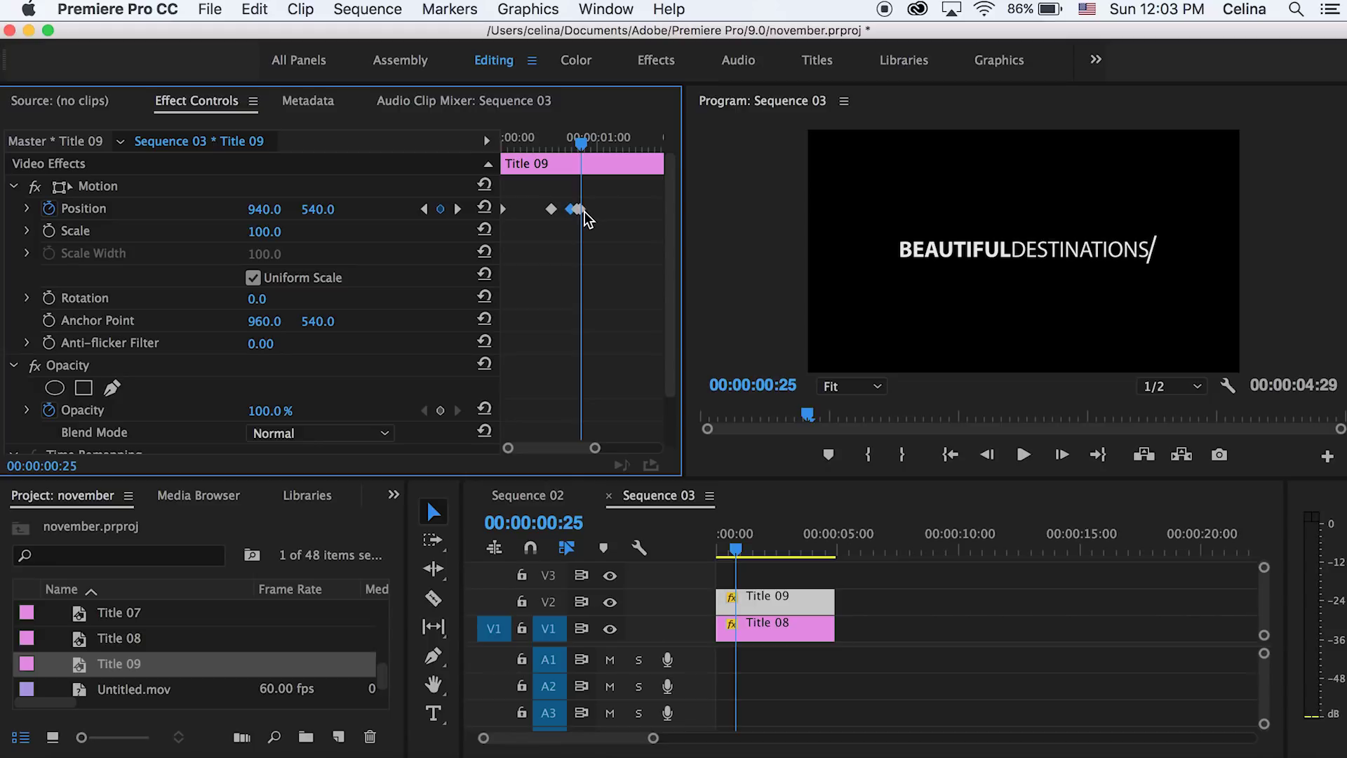
scroll(590, 219, "up", 3)
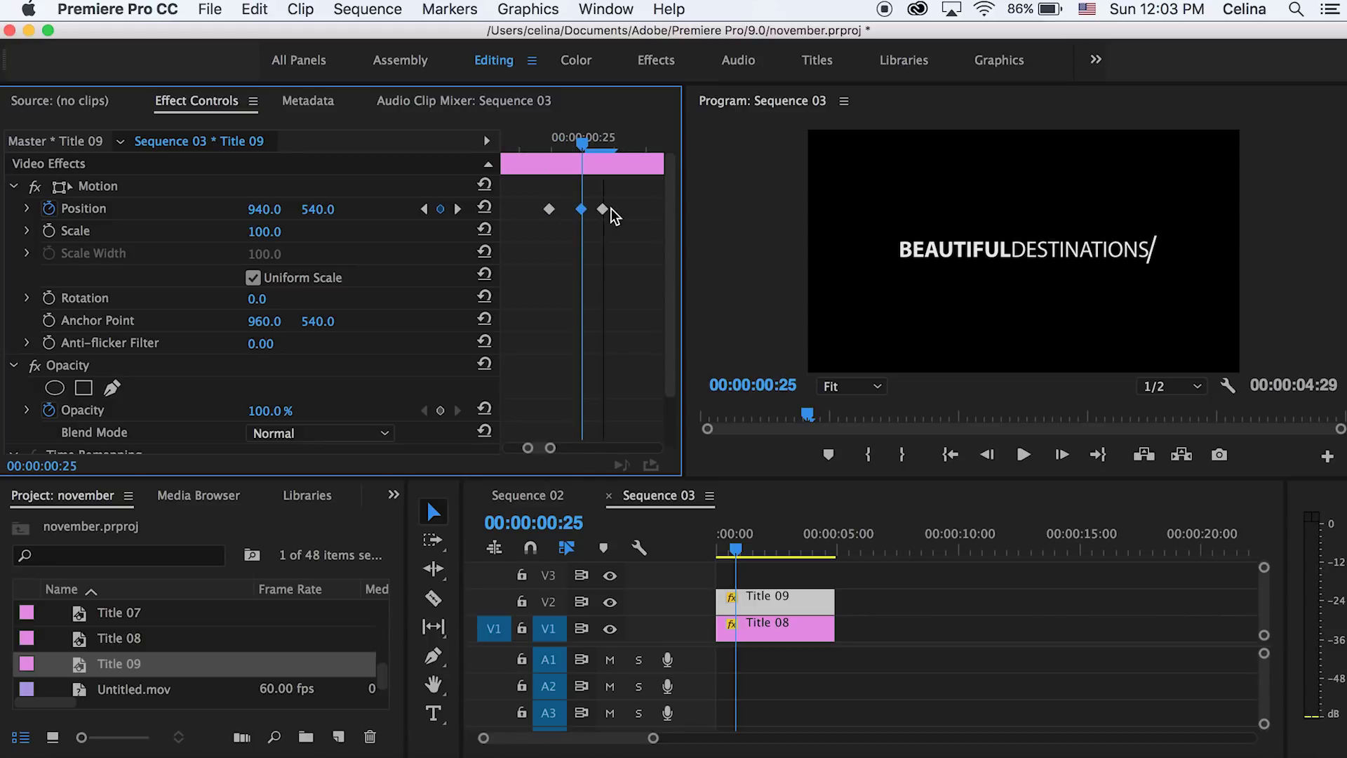
scroll(637, 216, "down", 5)
left_click_drag(578, 210, 541, 208)
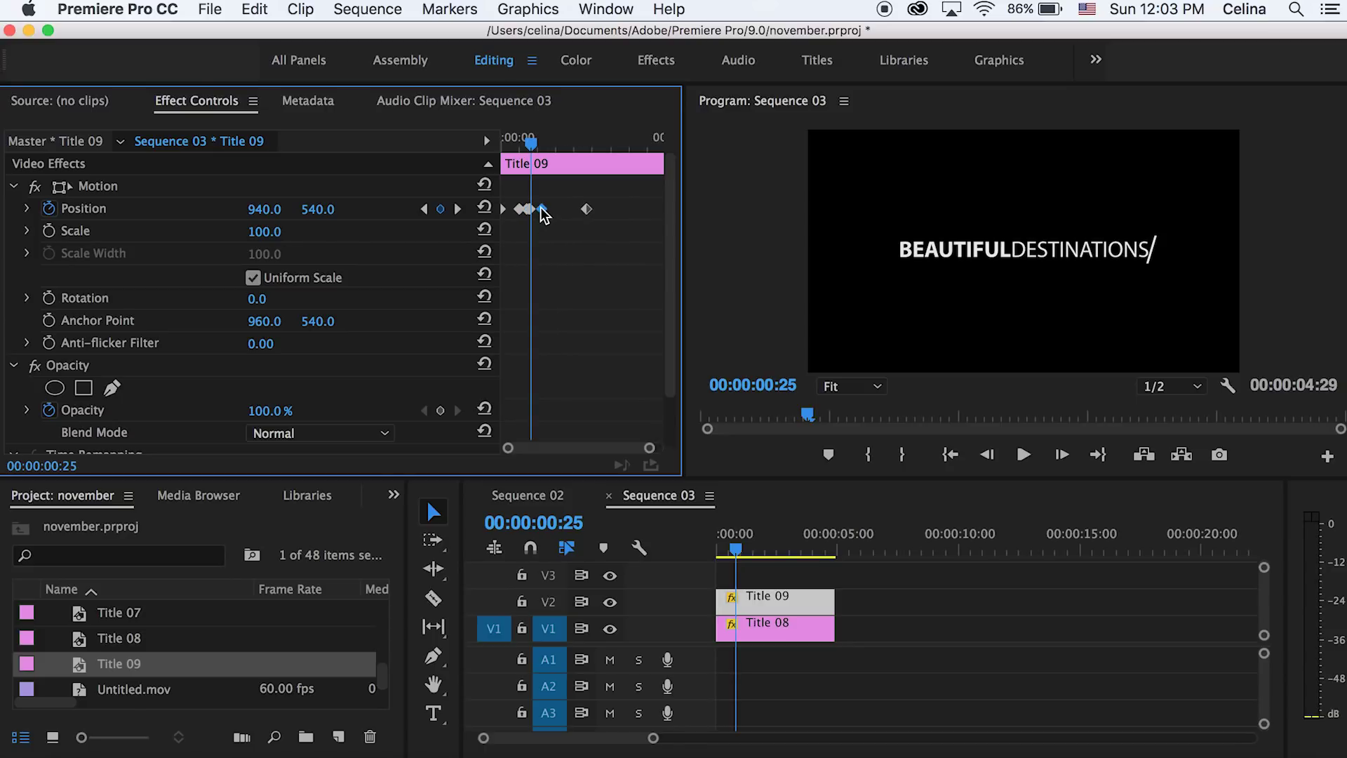